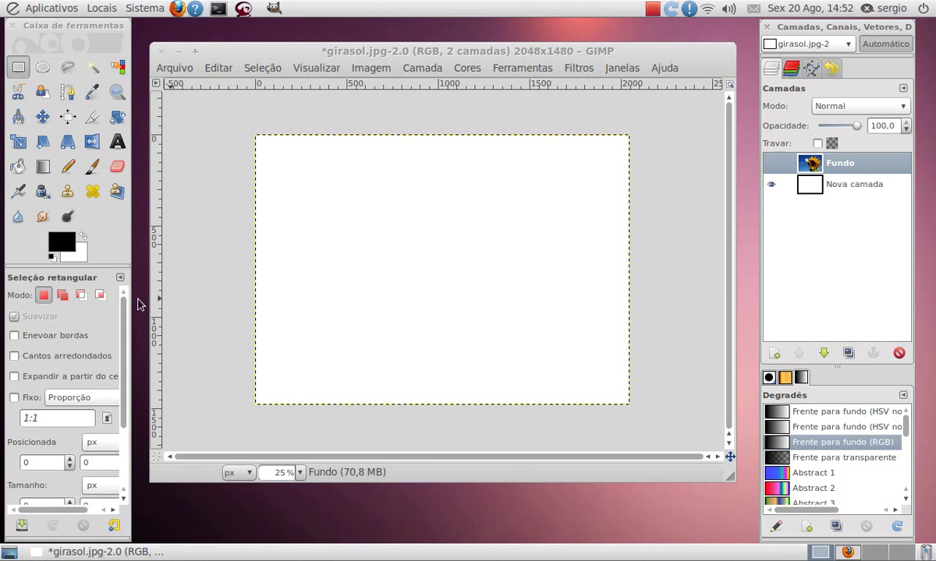
# - Draw several trial rectangular selections on the blank canvas in replace mode and move the last one toward the canvas middle
pyautogui.moveTo(297, 186); pyautogui.dragTo(383, 300)
pyautogui.moveTo(429, 193); pyautogui.dragTo(555, 330)
pyautogui.moveTo(309, 199); pyautogui.dragTo(386, 328)
pyautogui.moveTo(340, 238); pyautogui.dragTo(425, 297)
pyautogui.moveTo(335, 204); pyautogui.dragTo(434, 298)
pyautogui.click(476, 259)
pyautogui.moveTo(303, 172); pyautogui.dragTo(401, 297)
pyautogui.moveTo(341, 224); pyautogui.dragTo(398, 268)
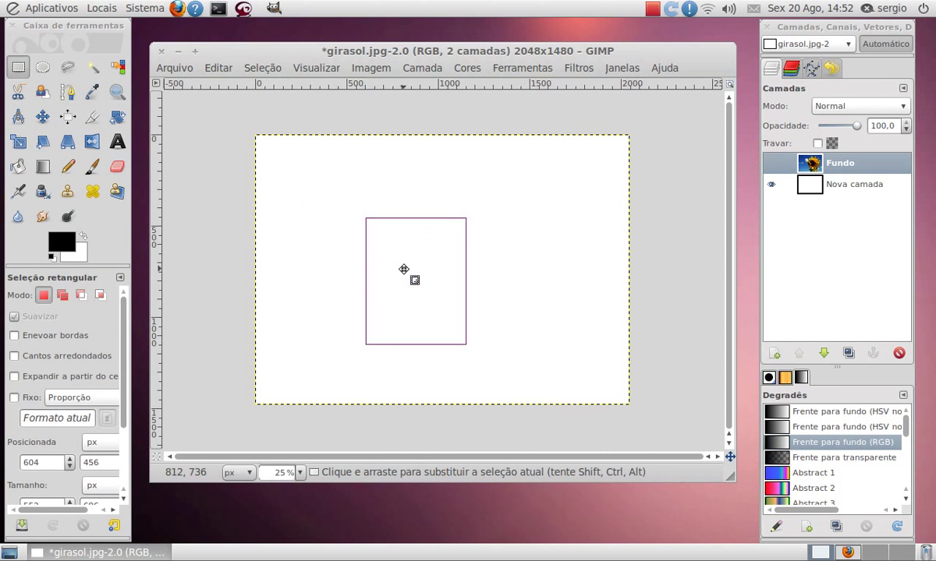
# - Replace the selection with a new rectangle, then move and resize it so it starts at about 496, 260 px
pyautogui.click(359, 250)
pyautogui.moveTo(294, 190); pyautogui.dragTo(432, 343)
pyautogui.moveTo(347, 250); pyautogui.dragTo(399, 282)
pyautogui.moveTo(459, 233); pyautogui.dragTo(491, 195)
pyautogui.moveTo(501, 261); pyautogui.dragTo(445, 269)
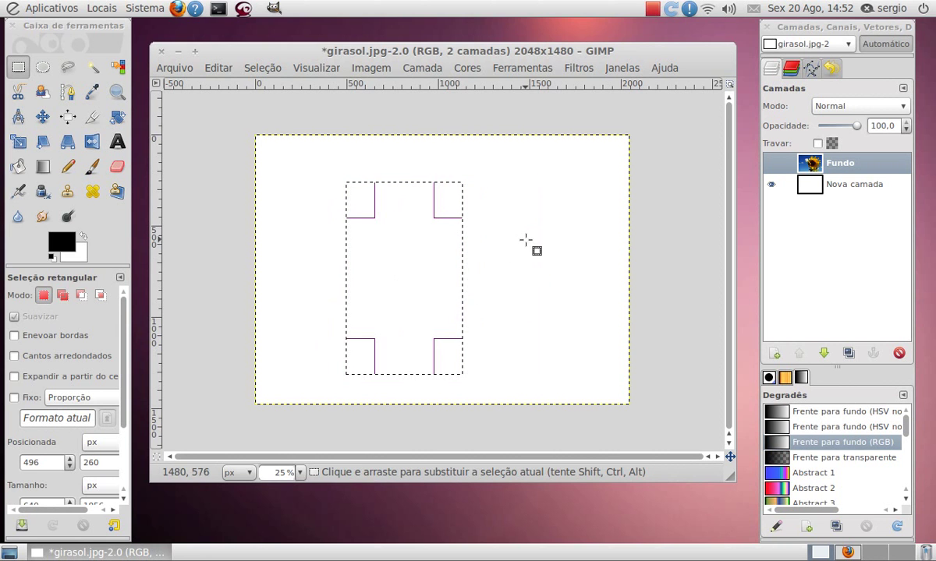
# - Draw a tall rectangular selection starting at about 1284, 192 px and add two separate smaller rectangles to its left in add mode
pyautogui.moveTo(490, 170); pyautogui.dragTo(582, 343)
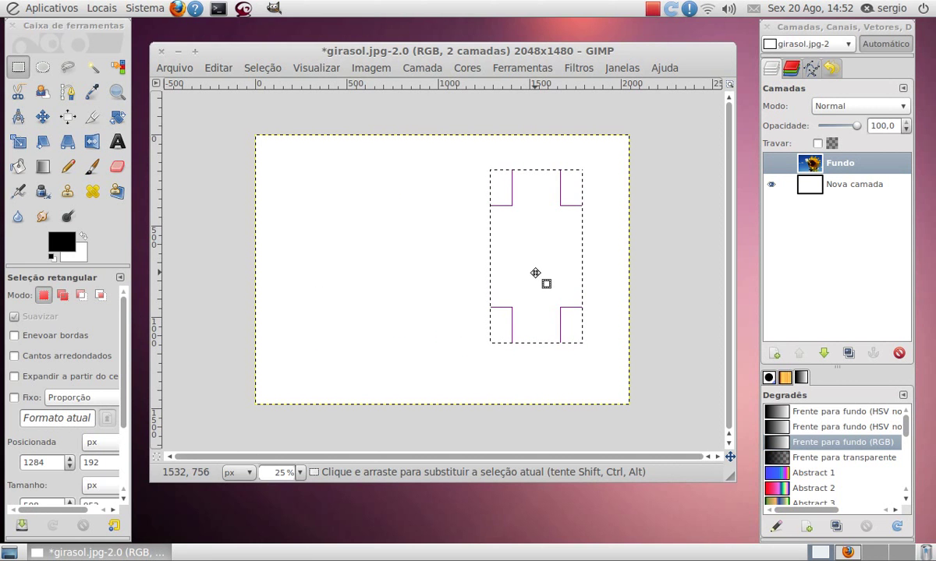
pyautogui.click(62, 296)
pyautogui.moveTo(309, 184); pyautogui.dragTo(382, 332)
pyautogui.moveTo(402, 236); pyautogui.dragTo(459, 367)
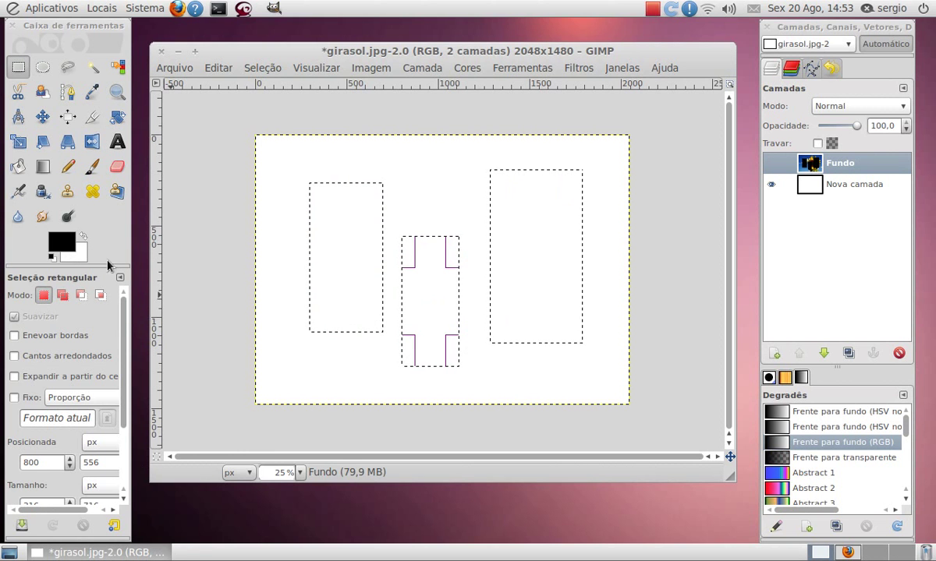
# - Try filling the three selected rectangles with black on the Nova camada layer, then undo the fill and clear the selection
pyautogui.click(821, 190)
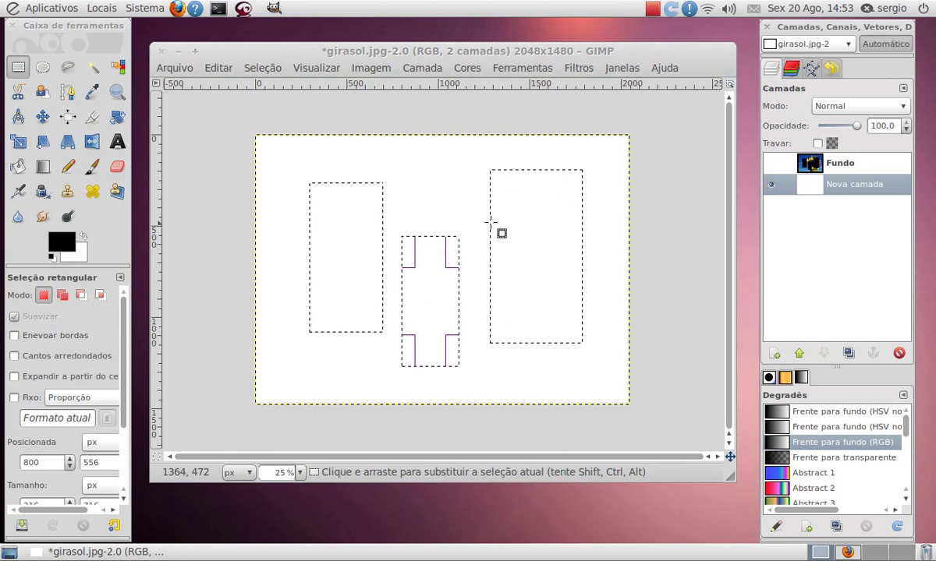
pyautogui.moveTo(66, 240); pyautogui.dragTo(428, 303)
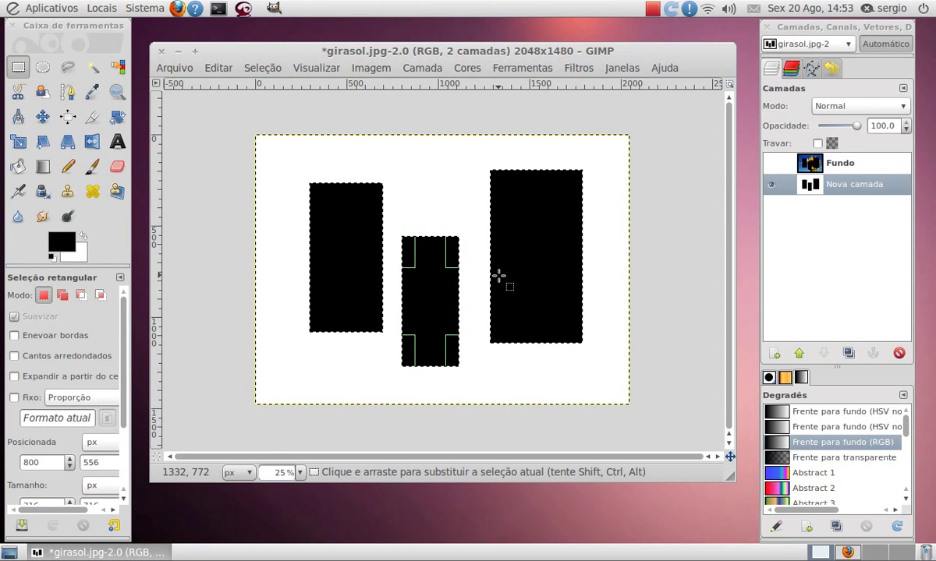
pyautogui.hotkey('ctrl', 'z')
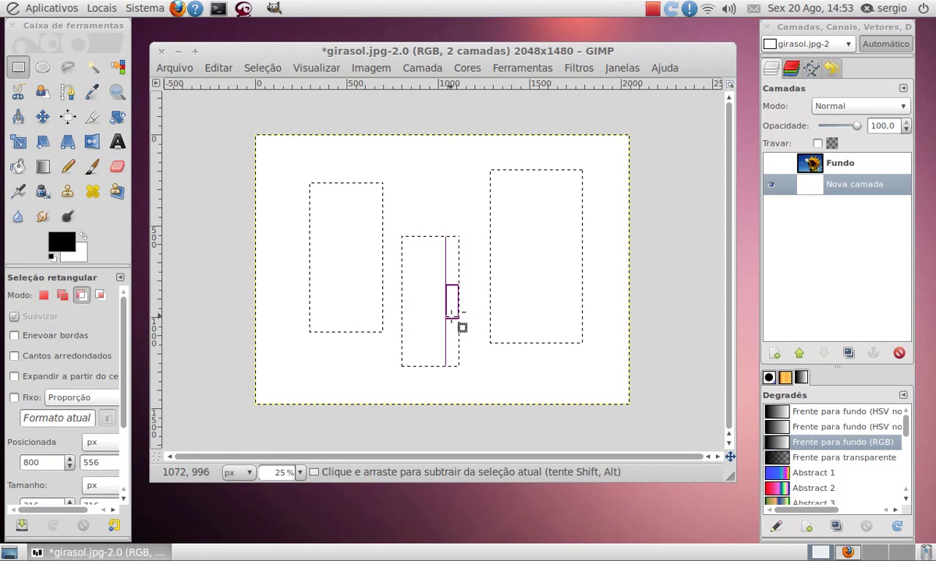
pyautogui.hotkey('ctrl', 'shift', 'a')
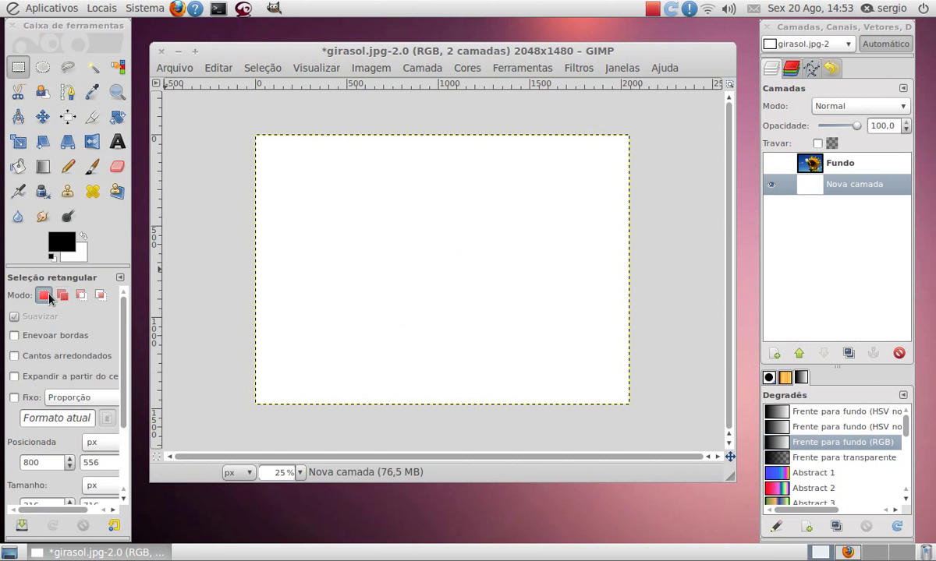
# - Draw a large rectangular selection from about 204, 284 px, subtract a rectangle overlapping its lower part, and clear the selection
pyautogui.moveTo(292, 187); pyautogui.dragTo(503, 378)
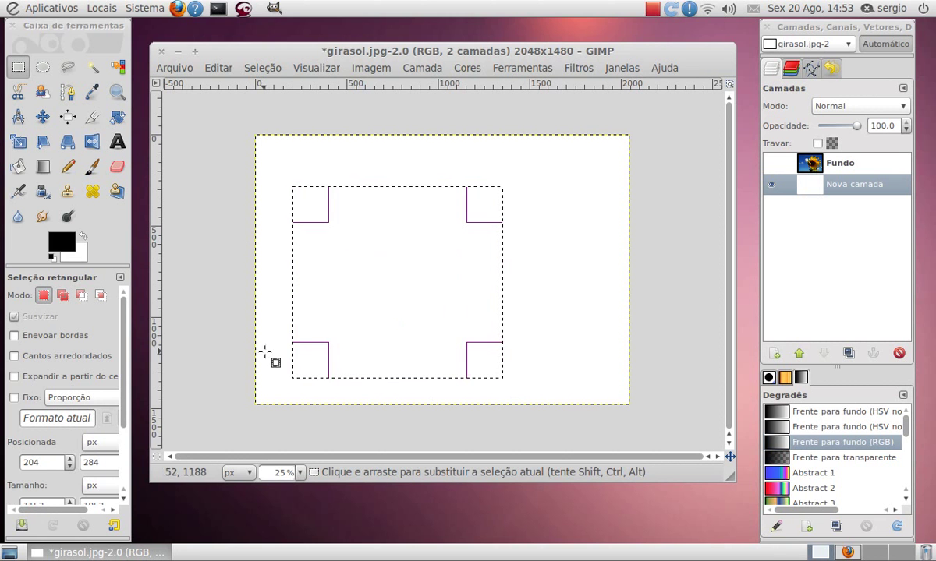
pyautogui.click(83, 296)
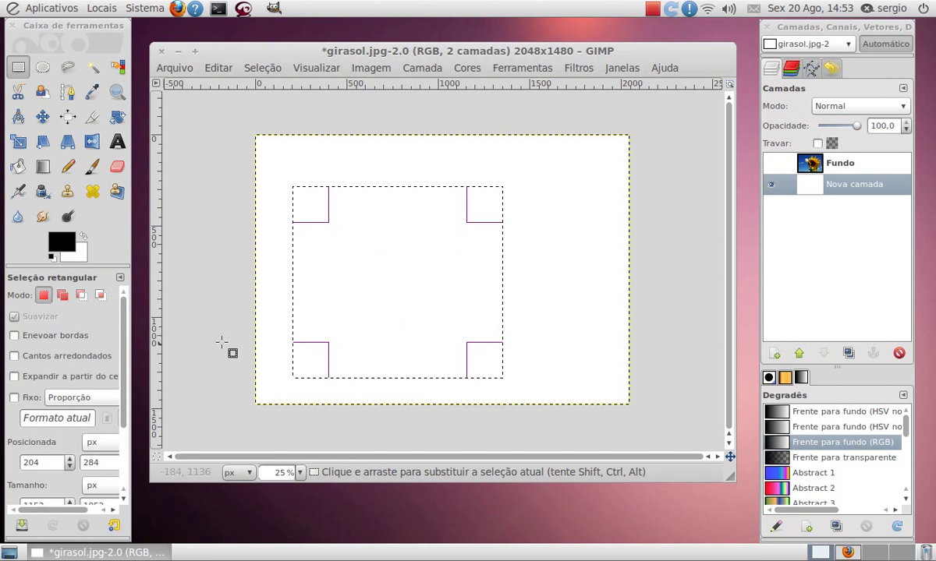
pyautogui.moveTo(530, 386); pyautogui.dragTo(456, 334)
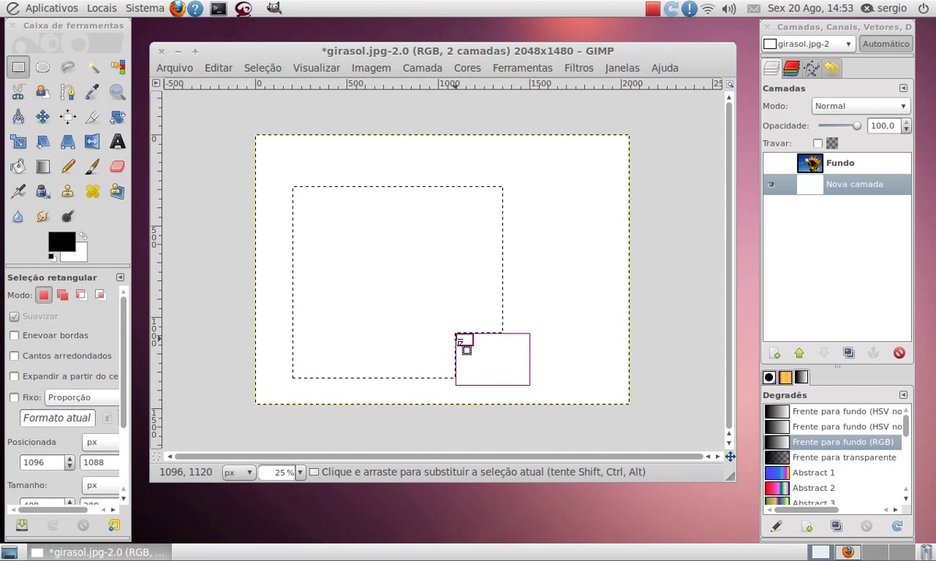
pyautogui.moveTo(457, 338); pyautogui.dragTo(293, 335)
pyautogui.press('Return')
pyautogui.click(553, 270)
# - Draw a rectangular selection starting at about 384, 240 px and intersect it with a tall, narrow rectangle crossing its middle
pyautogui.moveTo(326, 180); pyautogui.dragTo(315, 363)
pyautogui.press('ctrl')
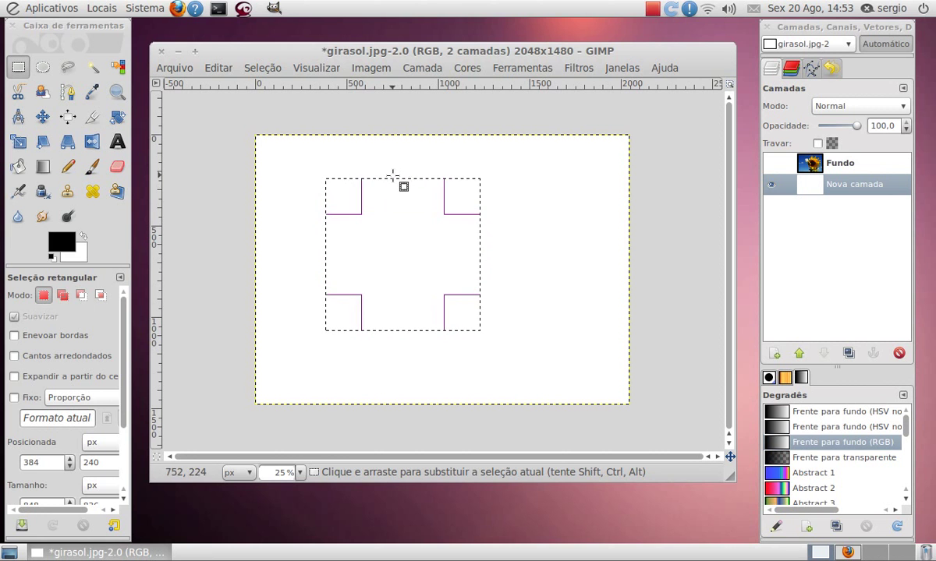
pyautogui.click(100, 295)
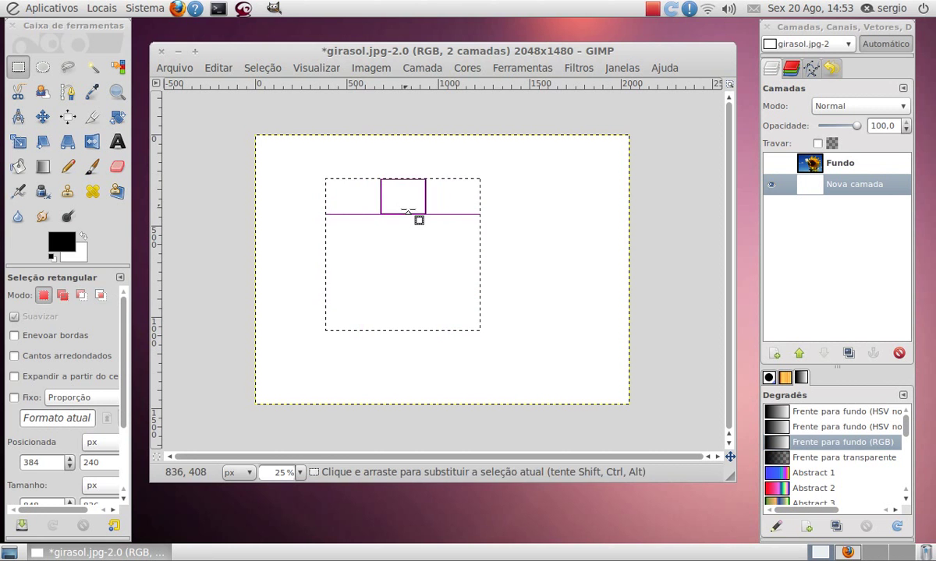
pyautogui.moveTo(375, 163); pyautogui.dragTo(438, 343)
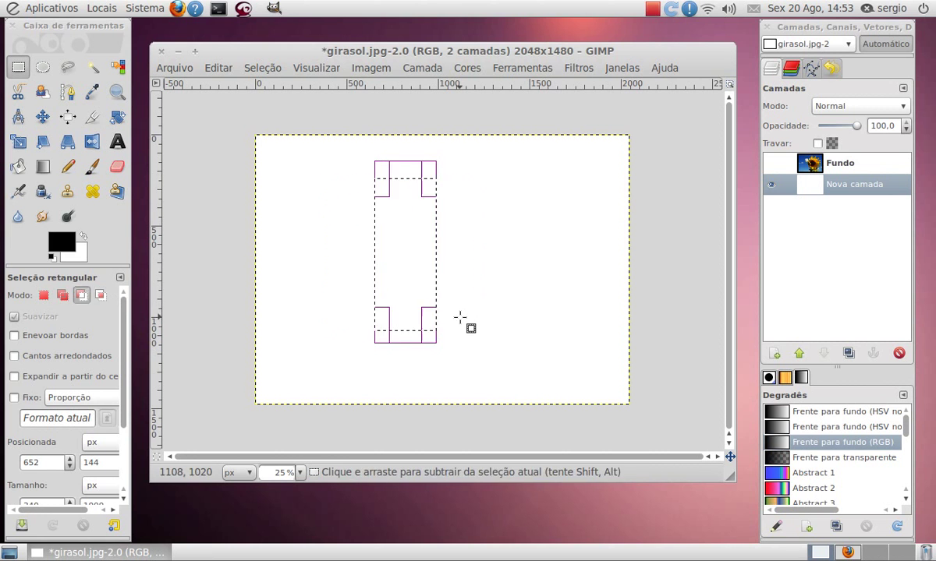
pyautogui.click(476, 260)
# - Draw two trial rectangular selections, the second replacing the first, and clear the selection
pyautogui.moveTo(294, 185); pyautogui.dragTo(408, 383)
pyautogui.moveTo(460, 194); pyautogui.dragTo(571, 347)
pyautogui.click(594, 348)
# - Draw a tall rectangular selection from about 212, 240 px, add an overlapping rectangle on its right, and subtract the right-hand part again
pyautogui.moveTo(294, 178); pyautogui.dragTo(401, 355)
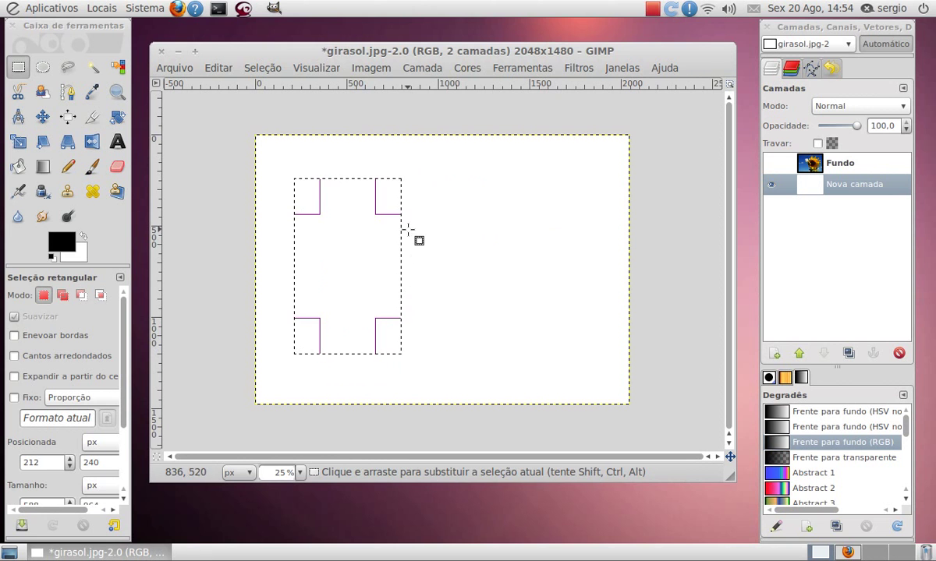
pyautogui.moveTo(437, 170); pyautogui.dragTo(388, 359)
pyautogui.click(367, 258)
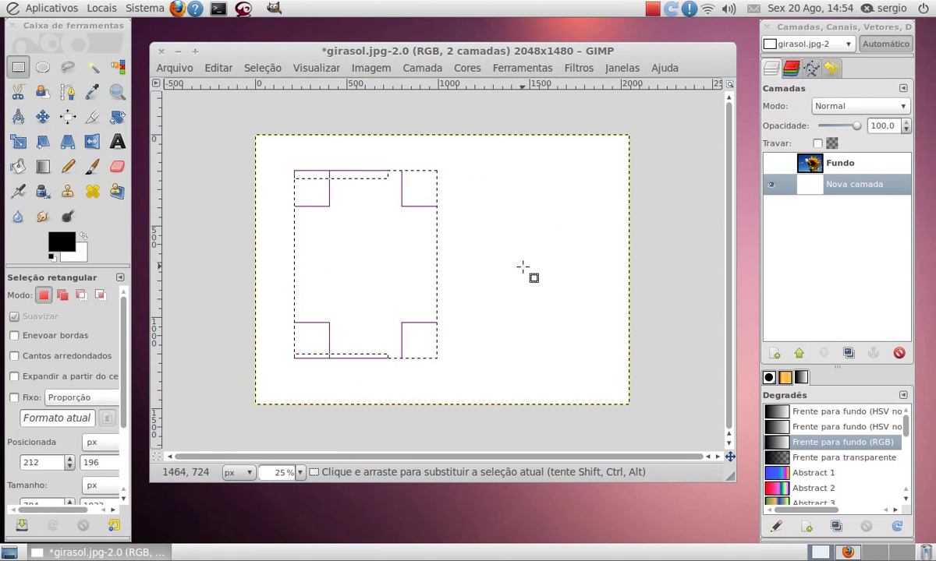
pyautogui.click(378, 262)
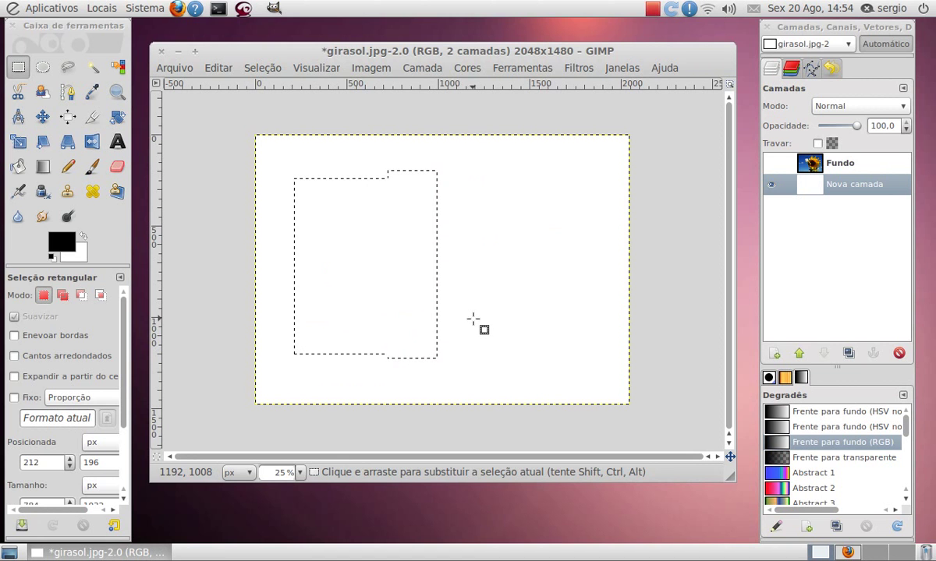
pyautogui.moveTo(498, 161); pyautogui.dragTo(383, 365)
pyautogui.click(342, 291)
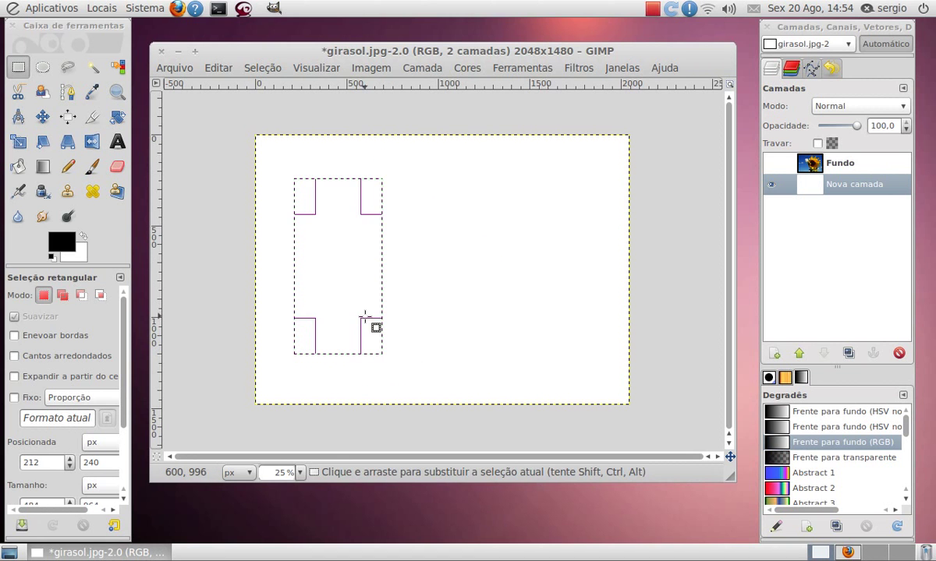
# - Intersect the tall selection with a wide rectangle starting at about 120, 512 px, then clear the selection
pyautogui.hotkey('ctrl', 'shift')
pyautogui.moveTo(279, 232); pyautogui.dragTo(418, 314)
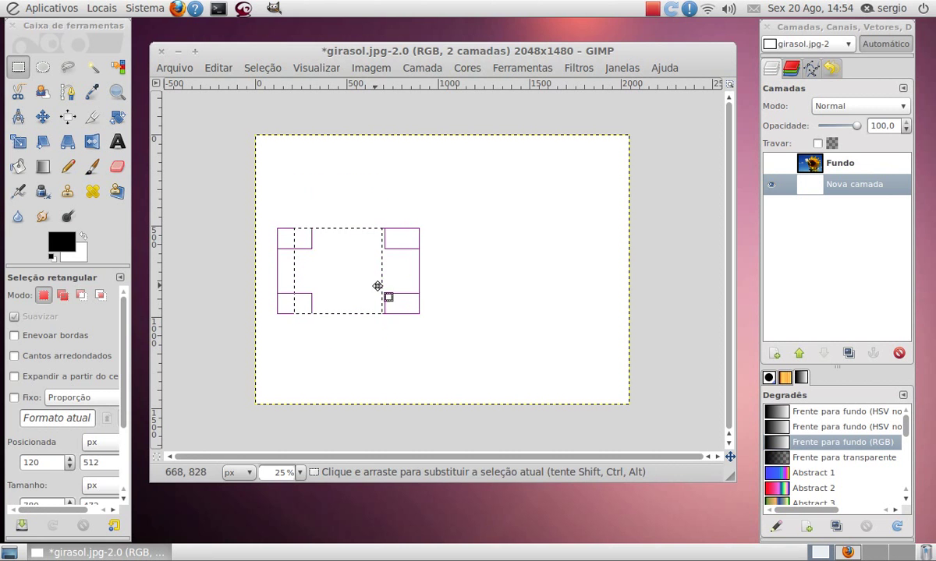
pyautogui.click(351, 269)
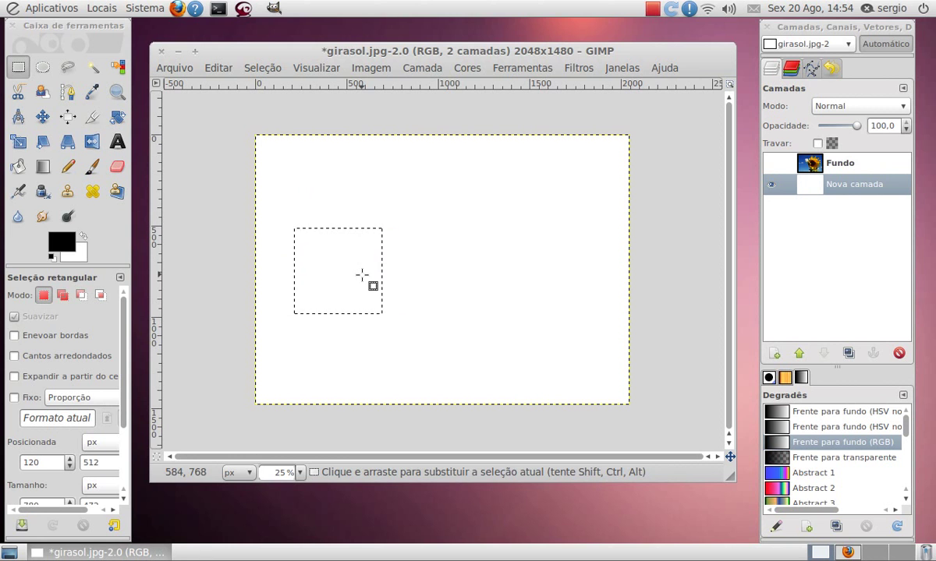
pyautogui.click(471, 246)
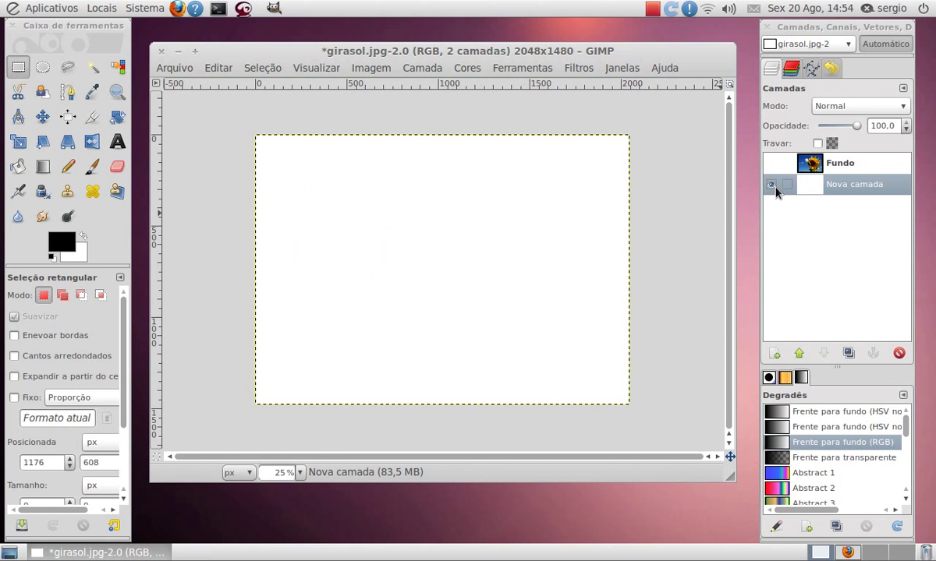
# - Show and activate the Fundo layer, then select the sunflower with a full-height rectangle from about x 572 px to the image's right edge
pyautogui.click(770, 163)
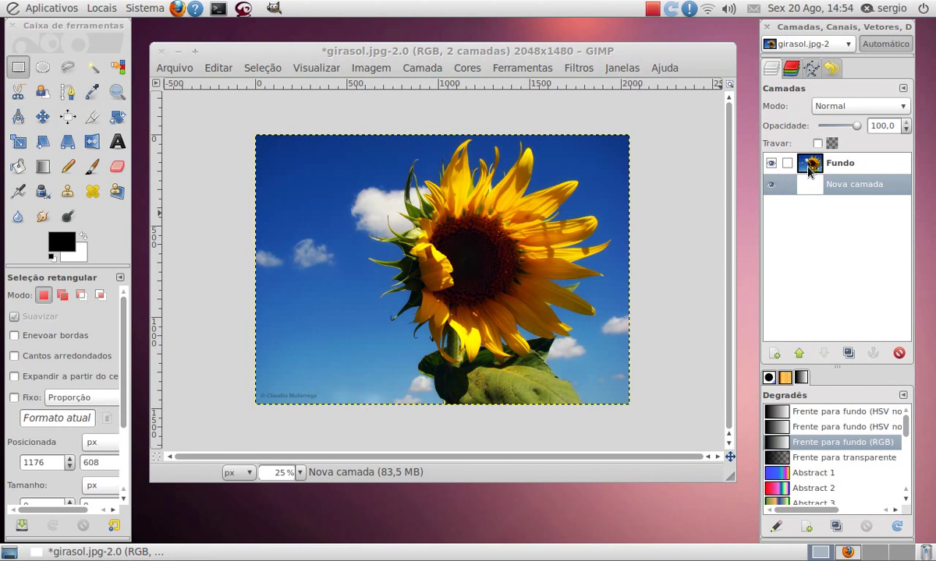
pyautogui.click(807, 167)
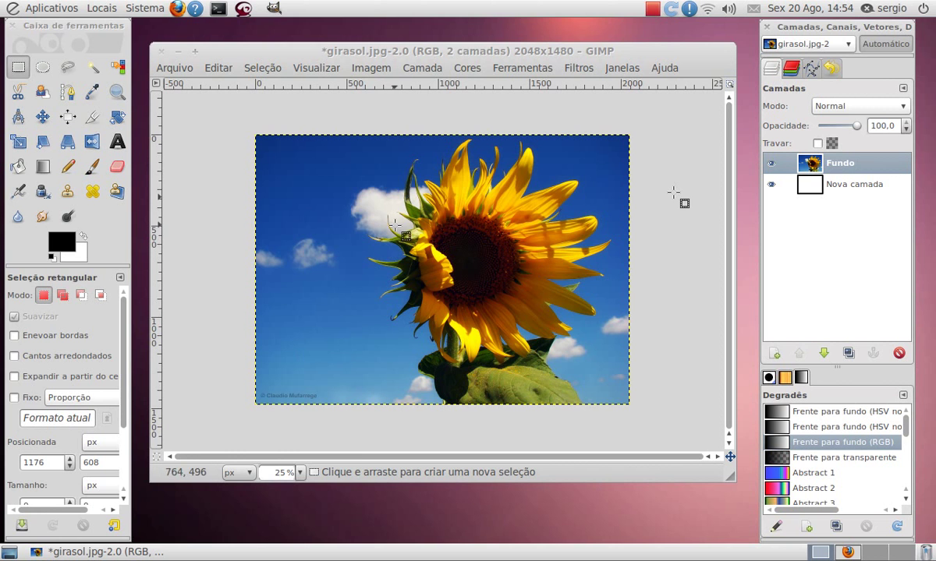
pyautogui.moveTo(359, 126); pyautogui.dragTo(631, 405)
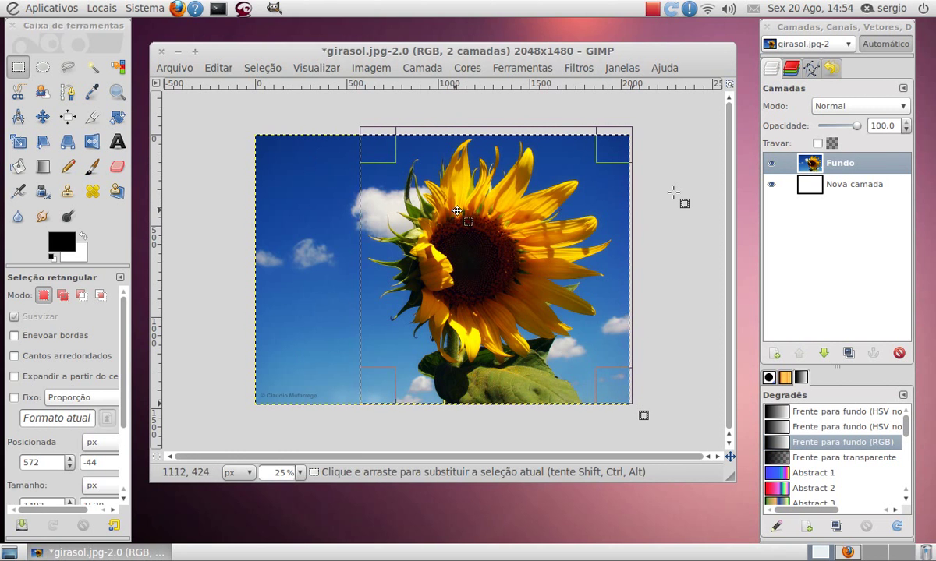
# - Crop the whole image to the sunflower selection and undo the crop
pyautogui.click(375, 68)
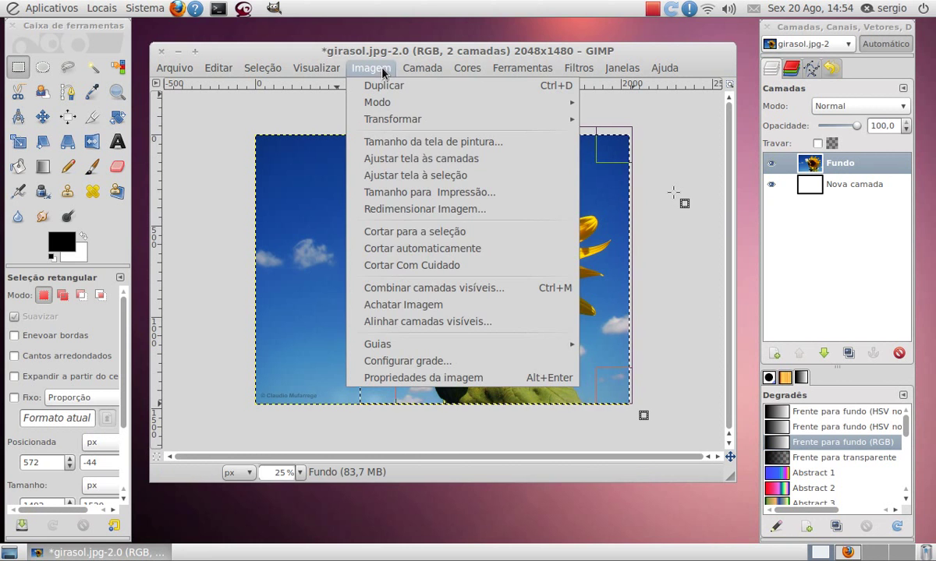
pyautogui.click(421, 235)
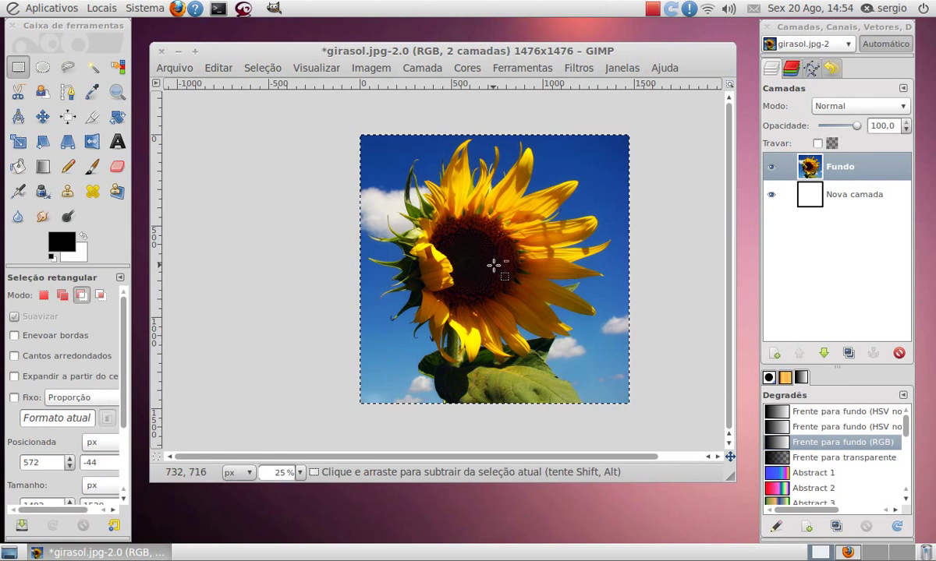
pyautogui.hotkey('ctrl', 'z')
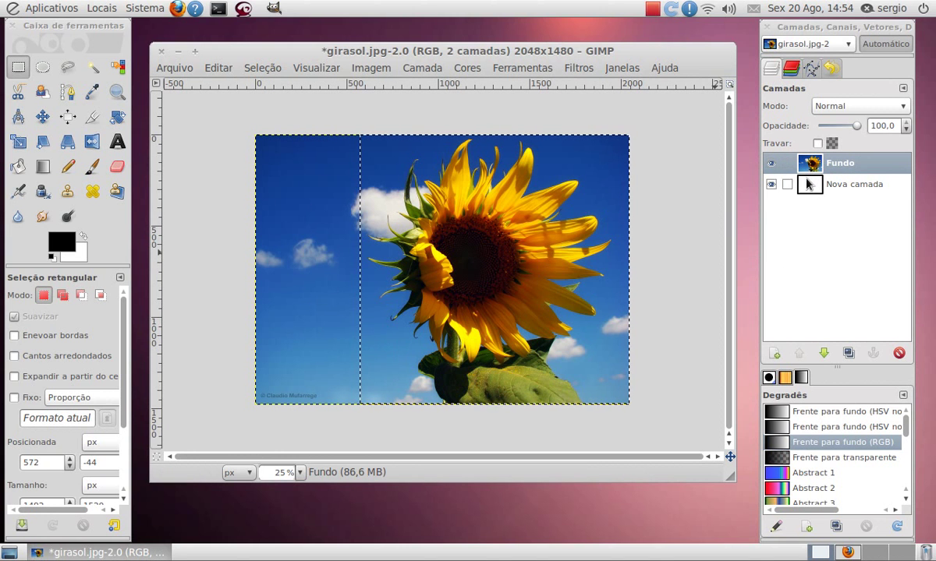
# - Crop only the Fundo layer to the sunflower selection
pyautogui.click(420, 69)
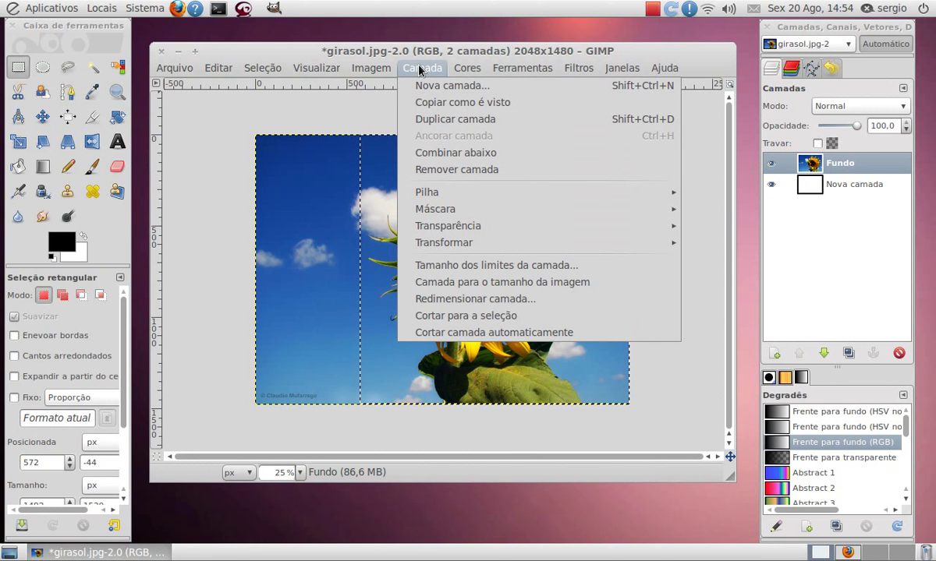
pyautogui.click(465, 313)
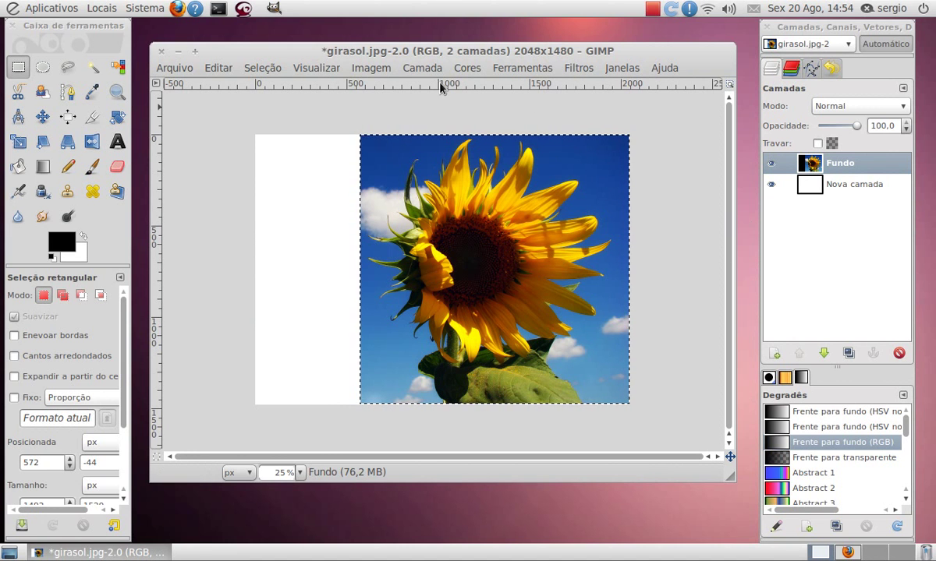
pyautogui.click(376, 69)
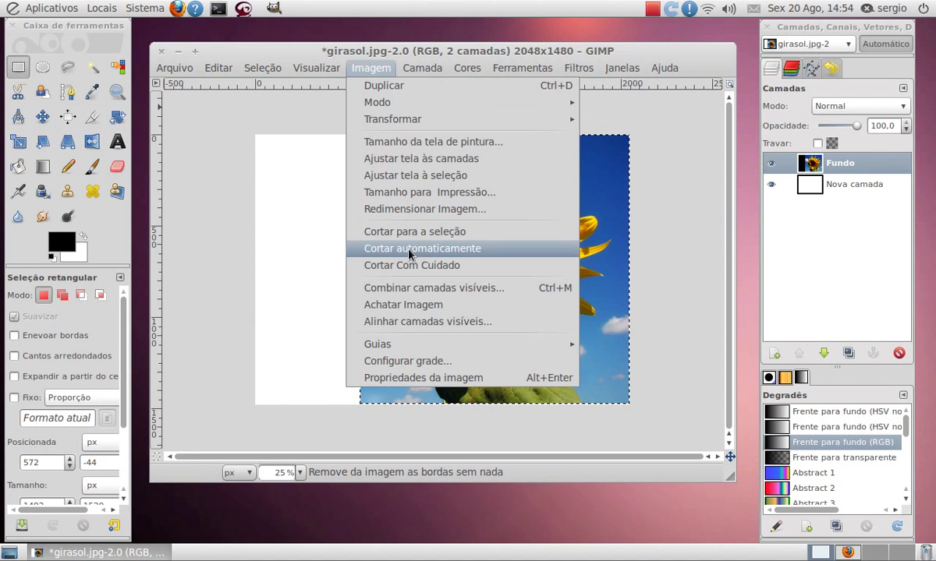
pyautogui.moveTo(428, 74)
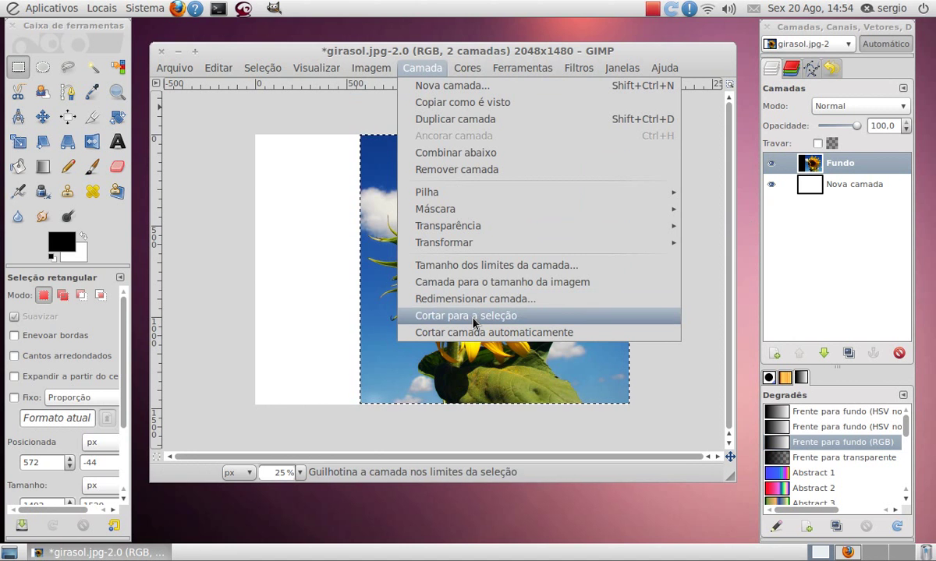
pyautogui.click(421, 68)
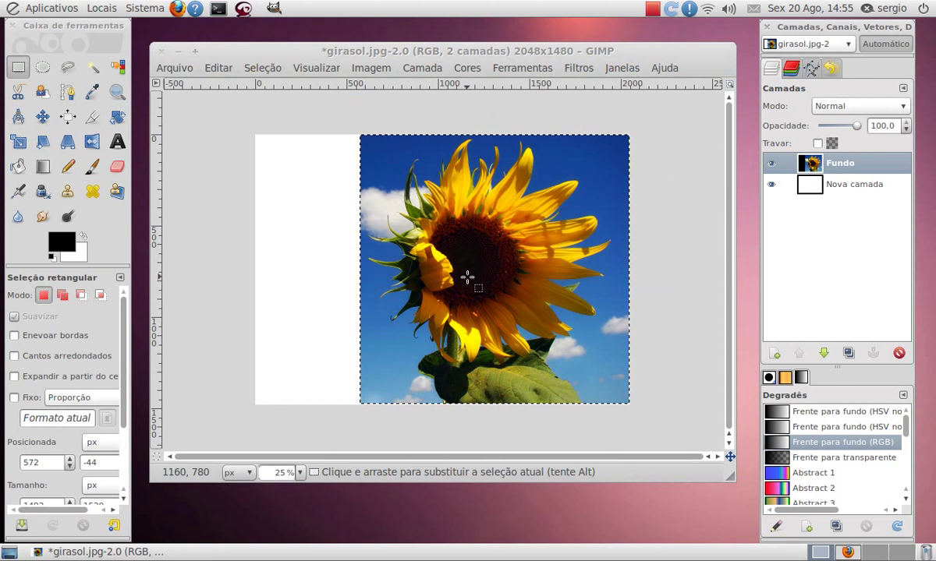
# - Clear the selection and scale the cropped Fundo layer to 1080 × 968 pixels
pyautogui.click(262, 70)
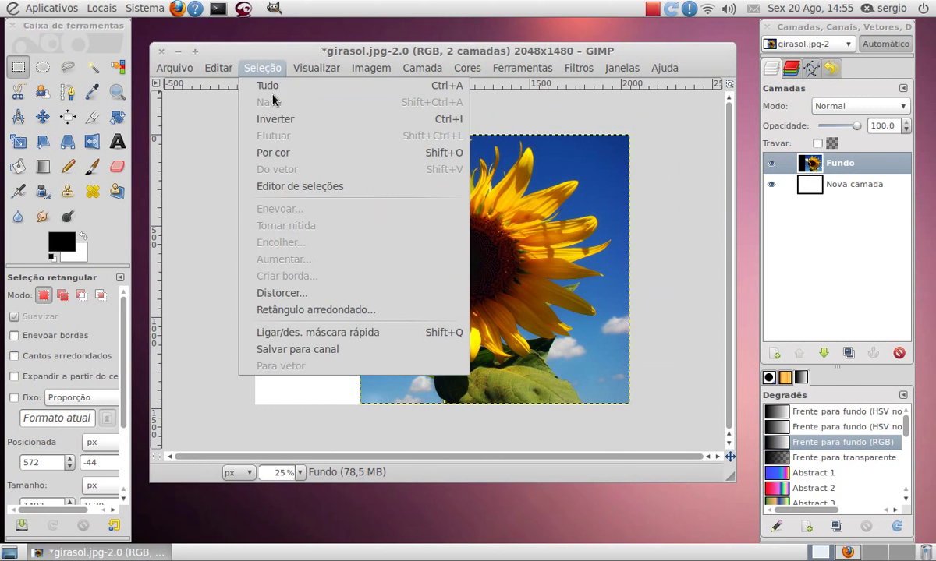
pyautogui.click(237, 107)
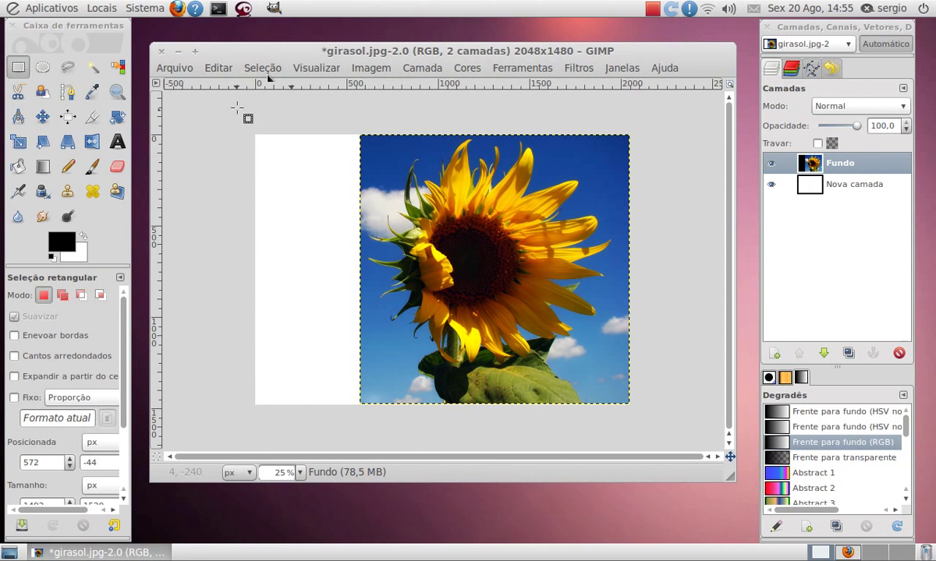
pyautogui.click(19, 142)
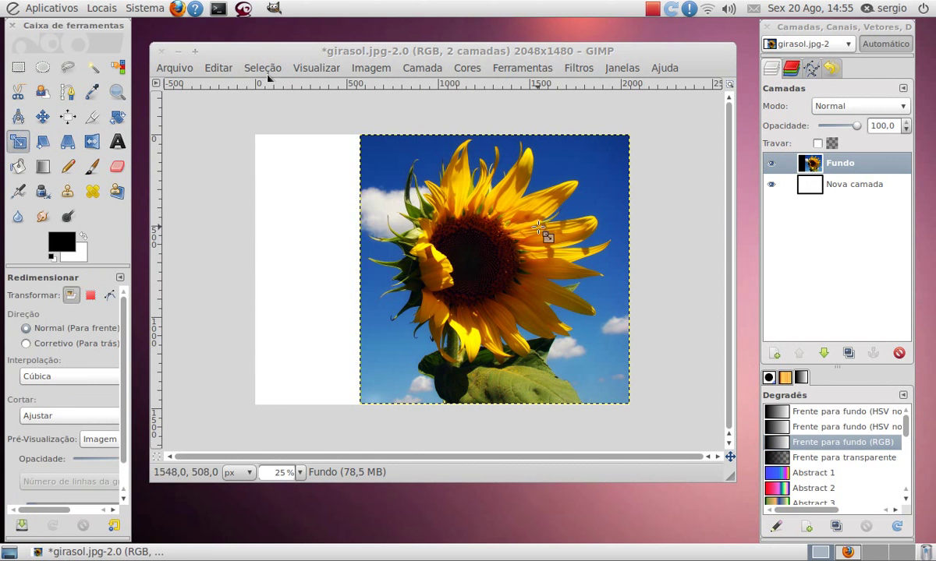
pyautogui.click(590, 181)
pyautogui.moveTo(590, 180); pyautogui.dragTo(480, 251)
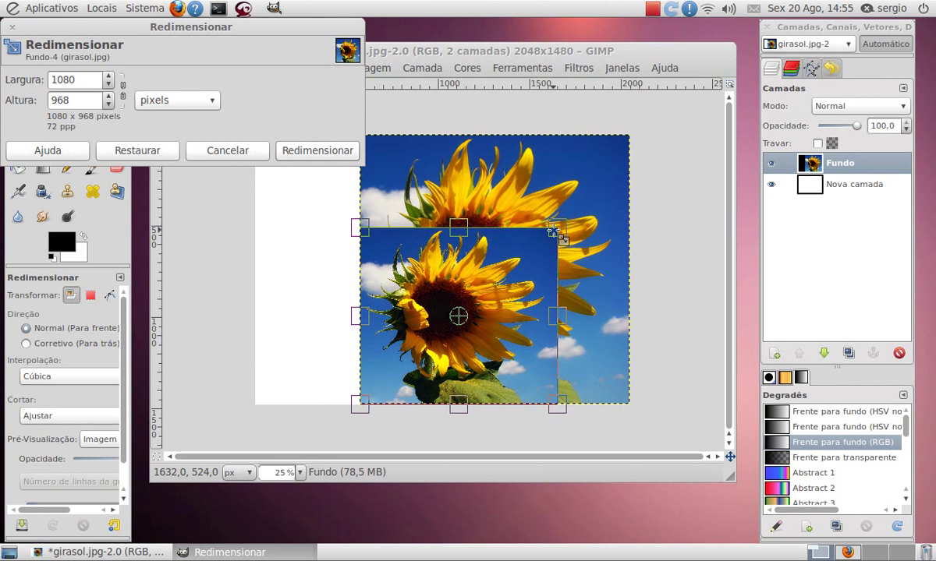
pyautogui.click(294, 150)
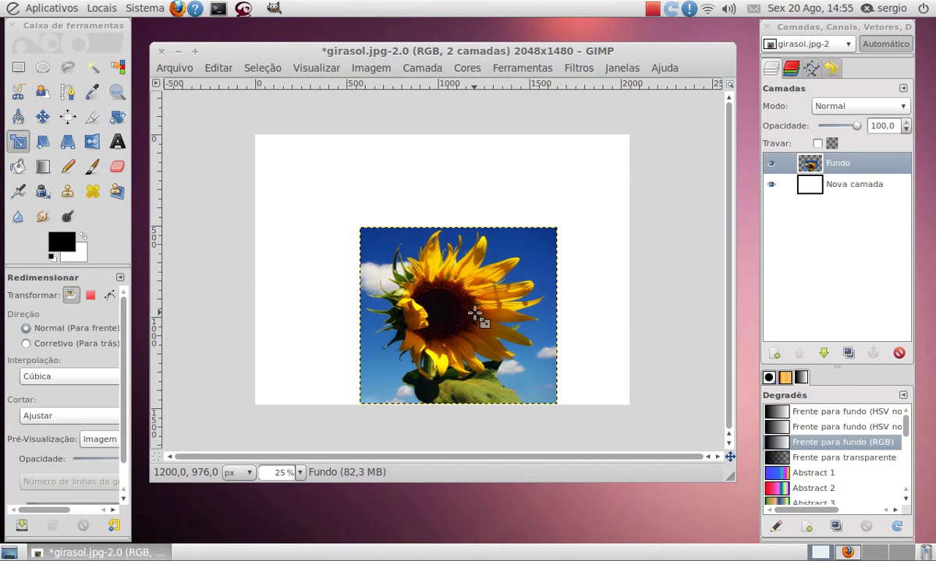
# - Undo the scaling and the crop of the Fundo layer to get the full sunflower picture back
pyautogui.hotkey('ctrl', 'z')
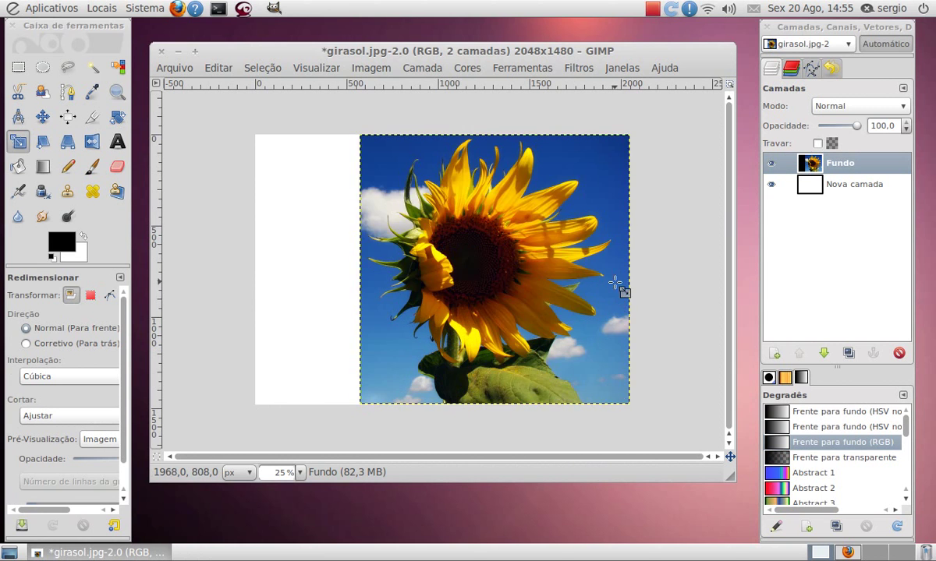
pyautogui.hotkey('ctrl', 'z')
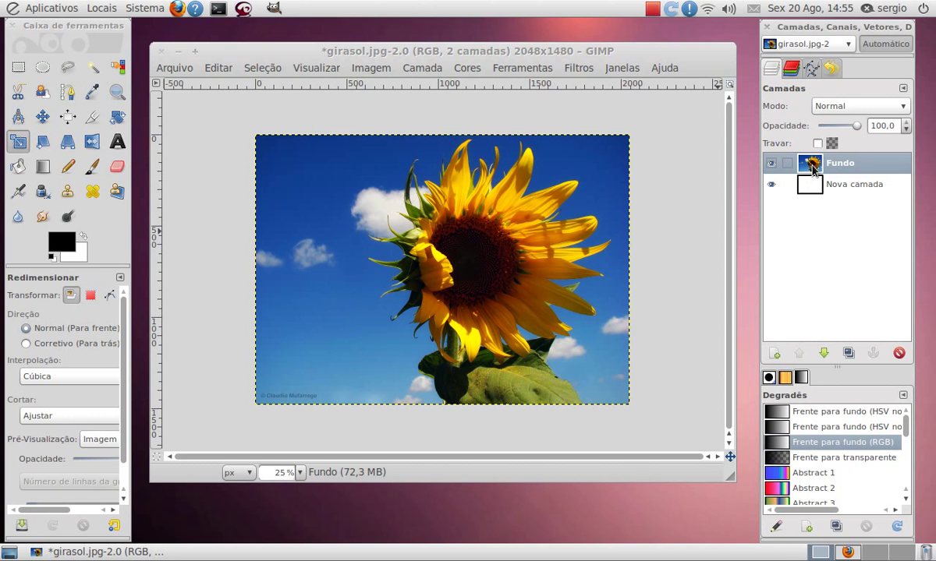
# - Delete the Nova camada layer and scale the whole image to 1024 × 740 pixels
pyautogui.click(836, 189)
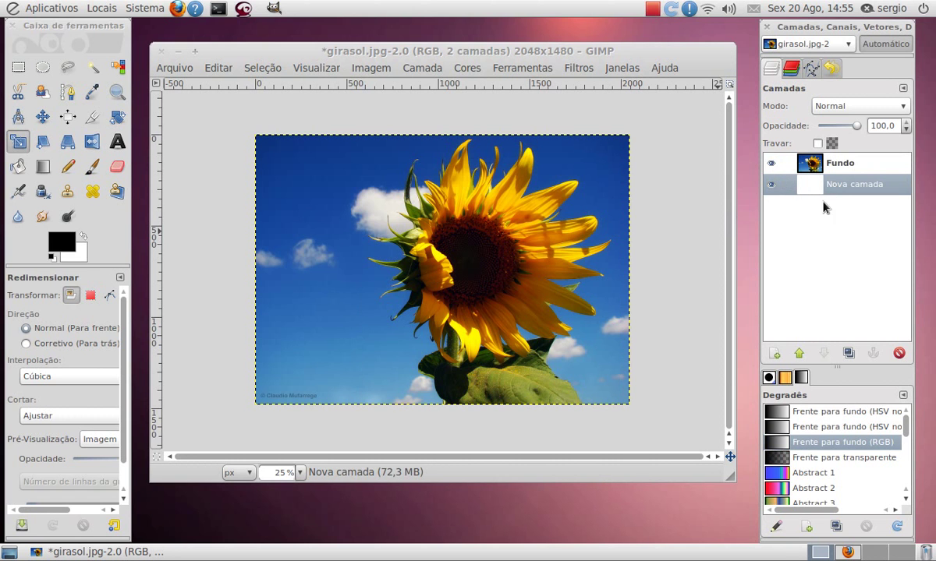
pyautogui.click(898, 353)
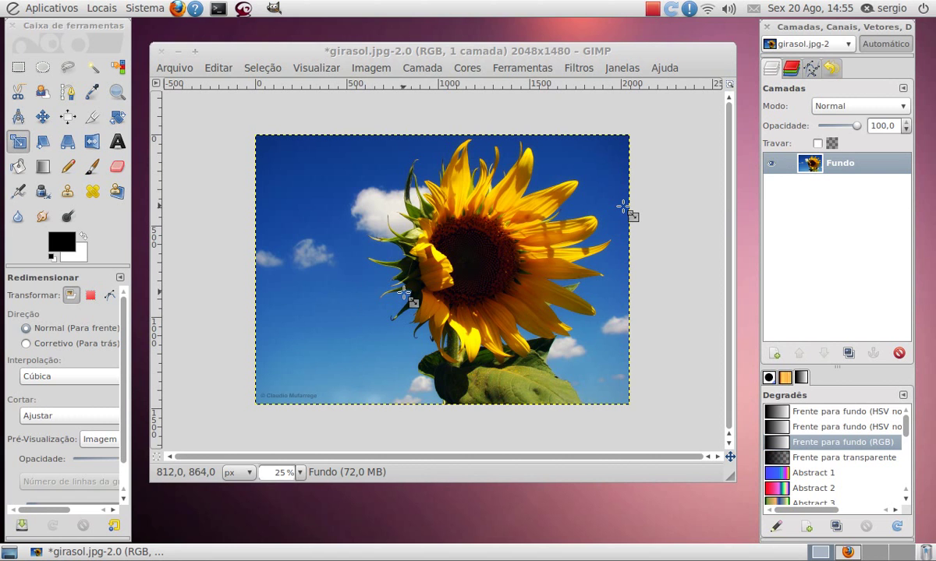
pyautogui.click(372, 68)
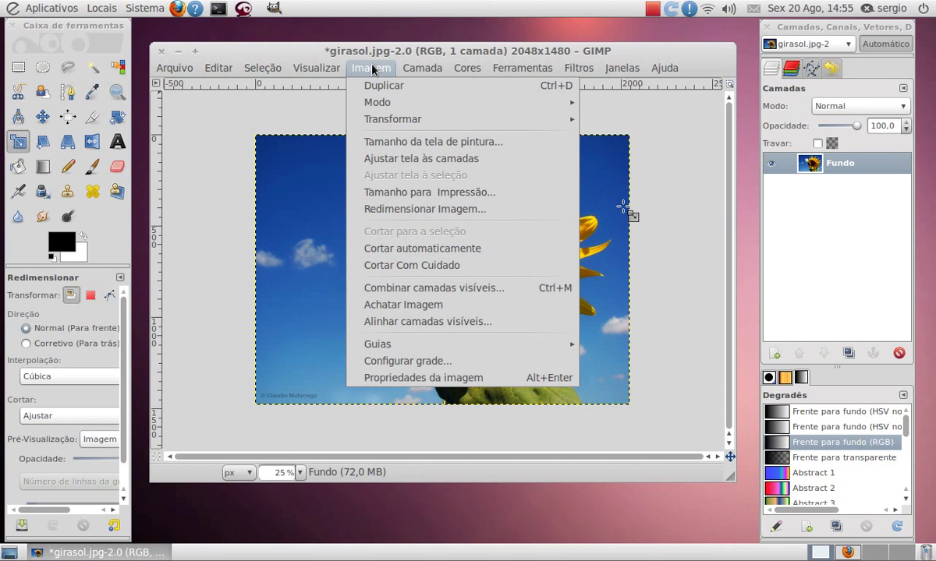
pyautogui.click(410, 209)
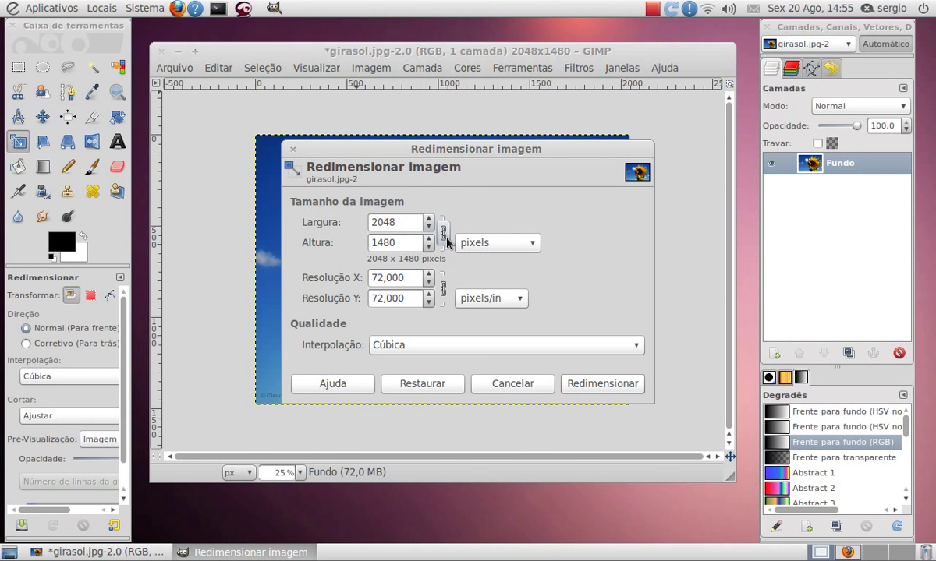
pyautogui.moveTo(395, 223); pyautogui.dragTo(347, 219)
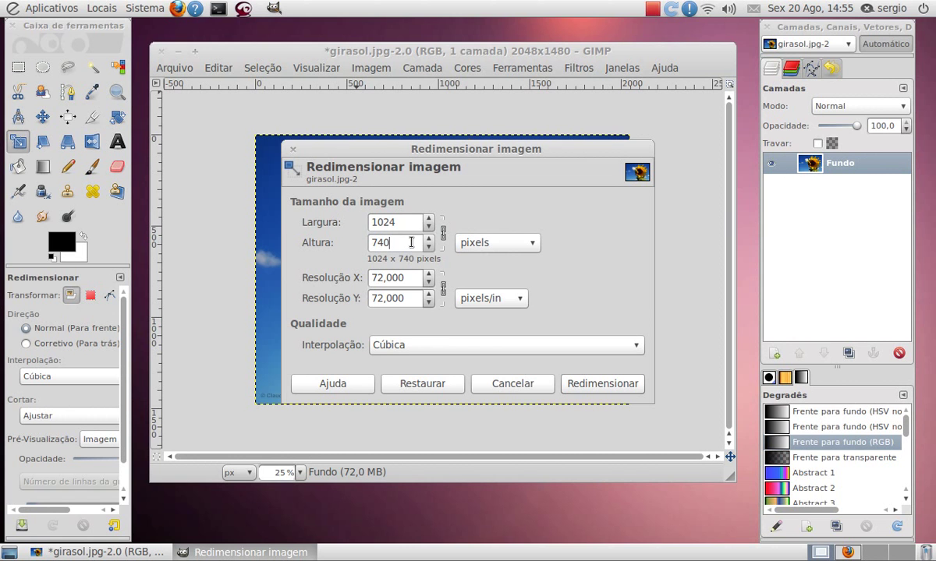
pyautogui.click(571, 387)
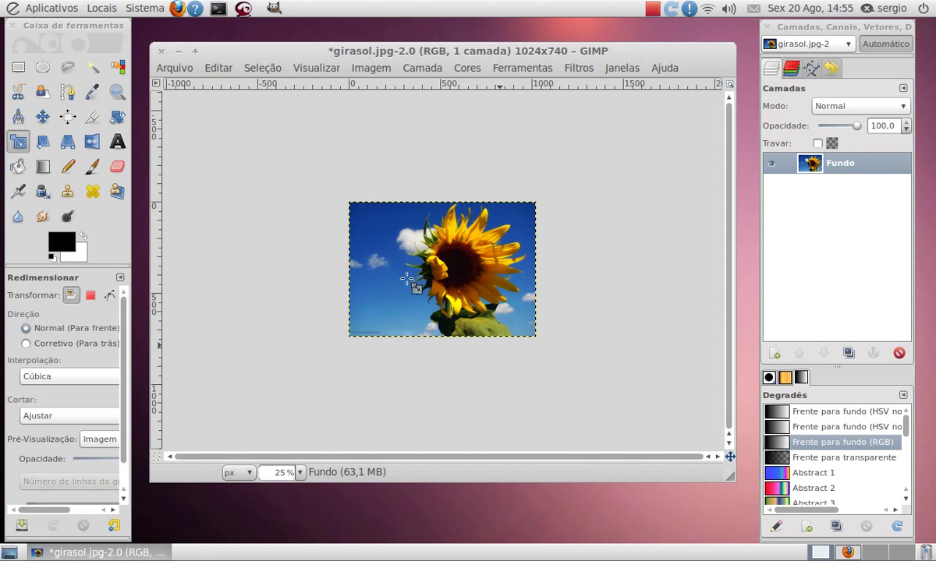
# - Undo the image scaling and the deletion of Nova camada, and remove the restored sunflower selection
pyautogui.hotkey('ctrl', 'z')
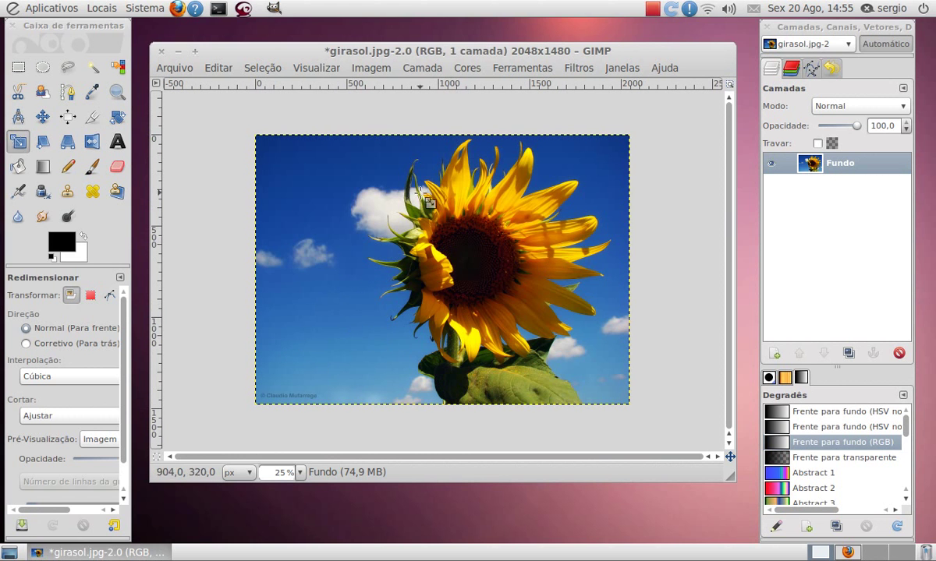
pyautogui.hotkey('shift', 'ctrl', 'n')
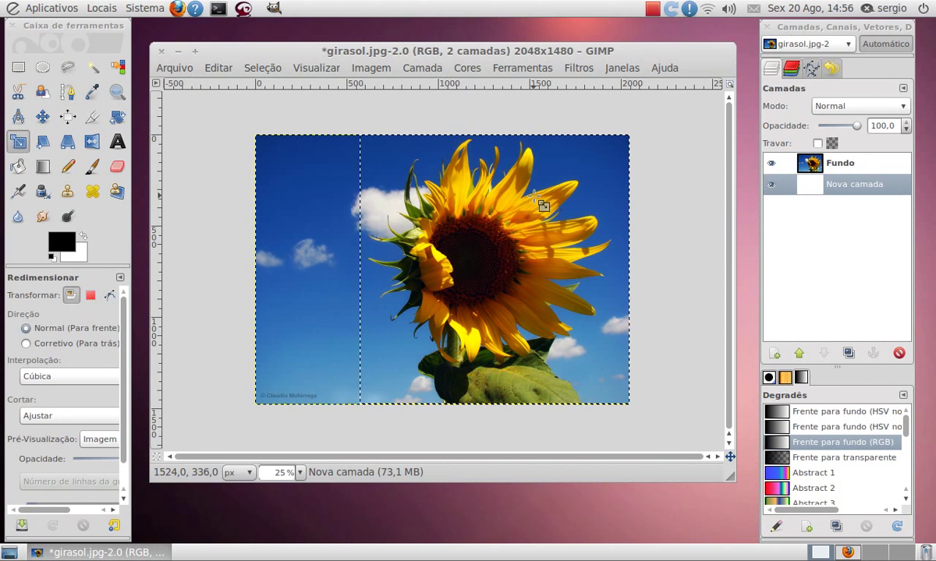
pyautogui.click(404, 201)
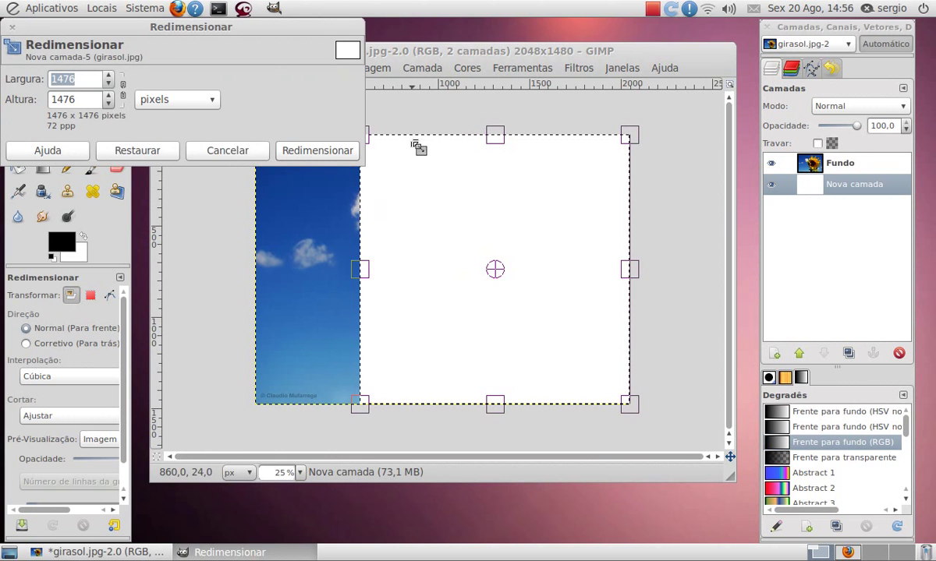
pyautogui.click(228, 151)
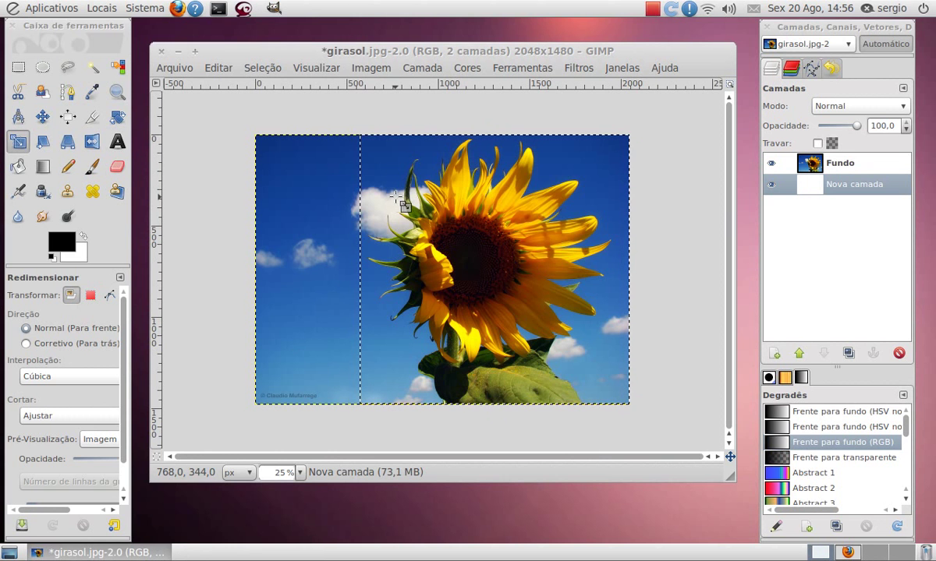
pyautogui.hotkey('ctrl', 'z')
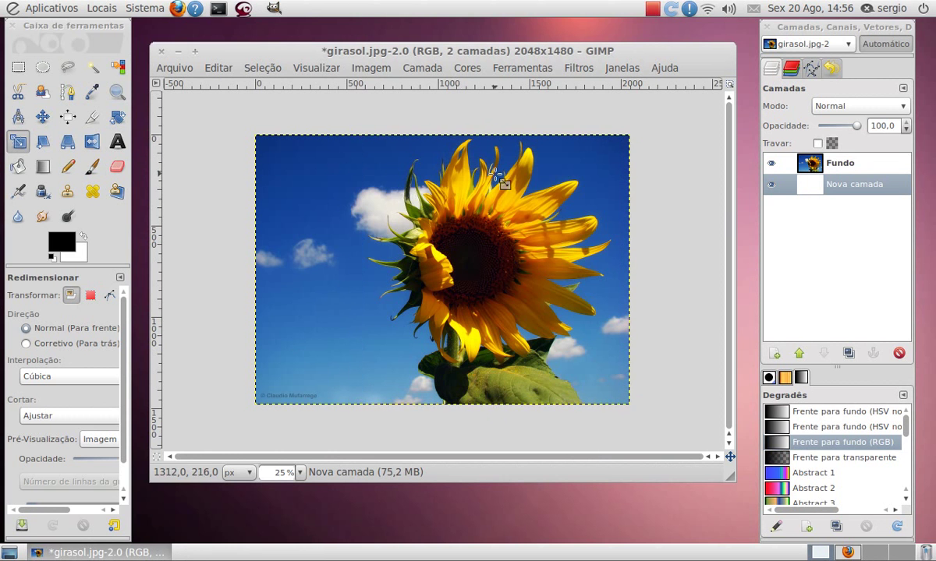
# - Activate the Fundo layer and select the sunflower with a full-height rectangle from about x 372 px past the image's right edge
pyautogui.click(809, 169)
pyautogui.click(771, 163)
pyautogui.click(771, 163)
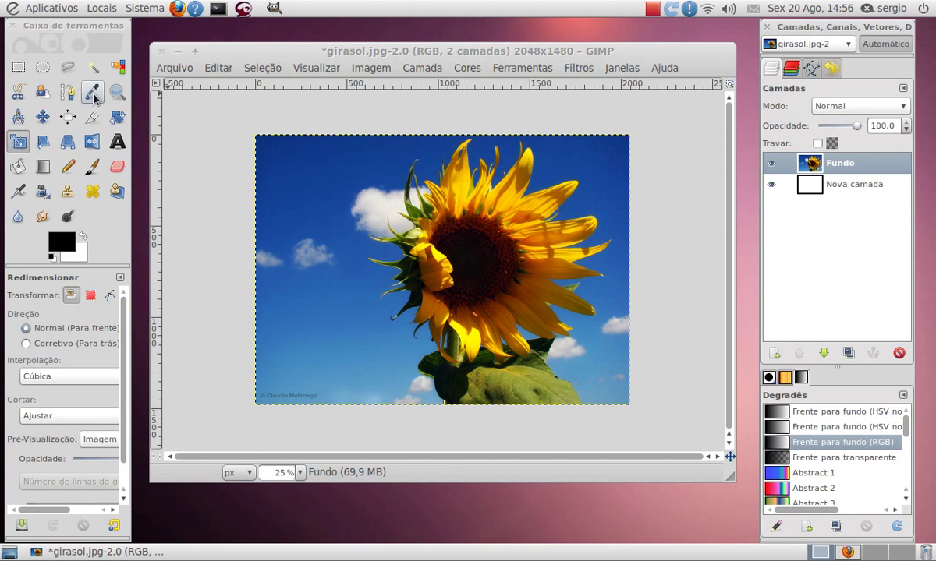
pyautogui.click(18, 67)
pyautogui.moveTo(324, 120); pyautogui.dragTo(642, 406)
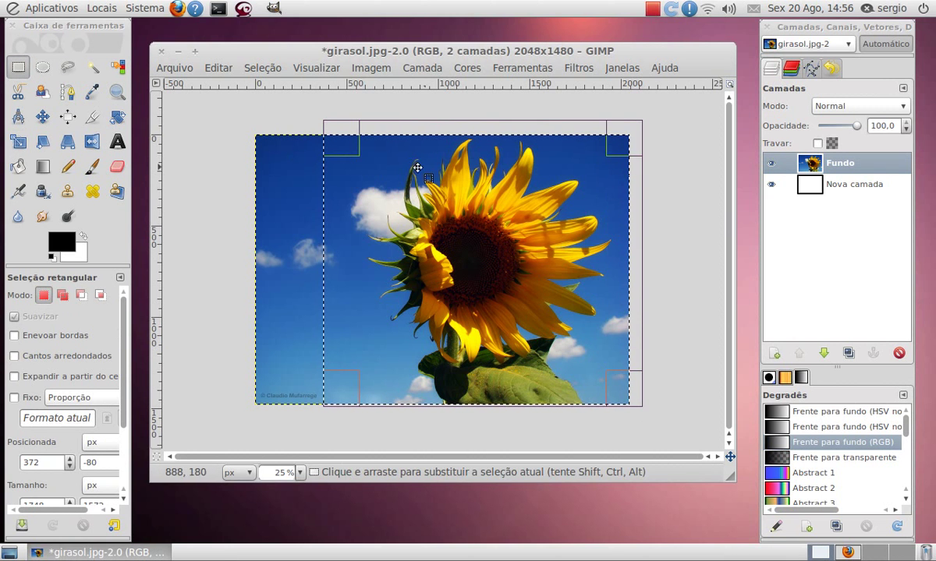
# - Crop only the Fundo layer to the rectangle and clear the selection
pyautogui.click(413, 68)
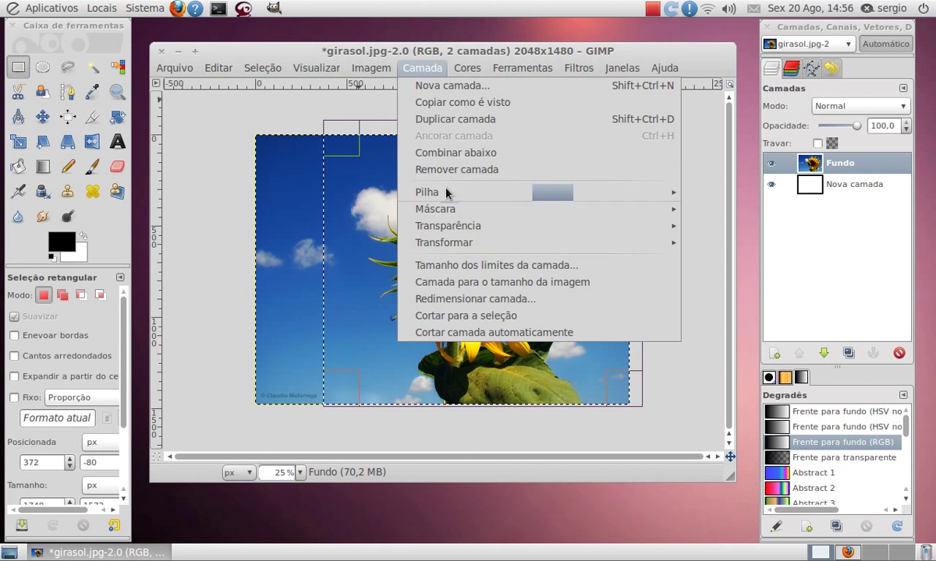
pyautogui.moveTo(457, 244)
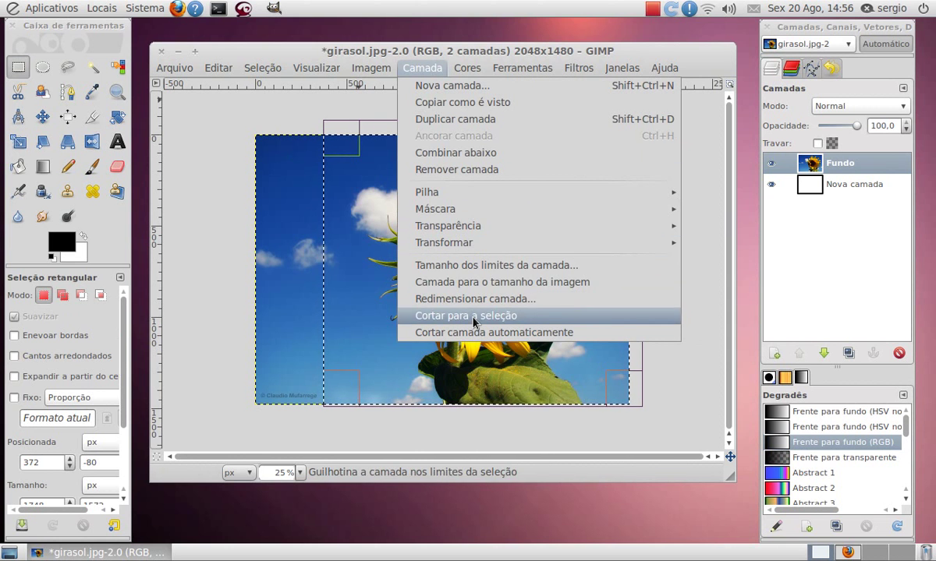
pyautogui.click(466, 316)
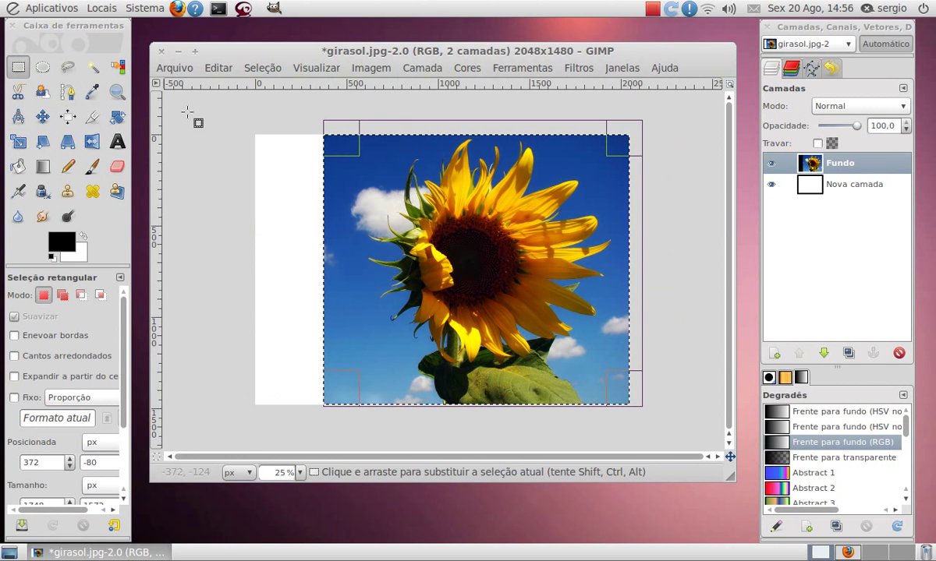
pyautogui.click(363, 164)
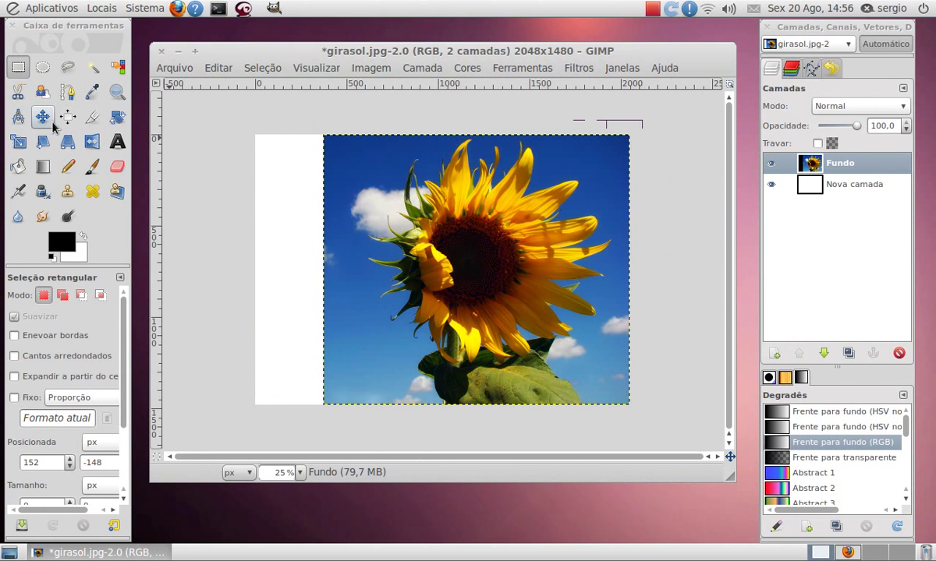
# - Scale the cropped Fundo layer down to 1260 × 1072 pixels from its upper-right corner
pyautogui.click(18, 141)
pyautogui.moveTo(613, 151); pyautogui.dragTo(533, 222)
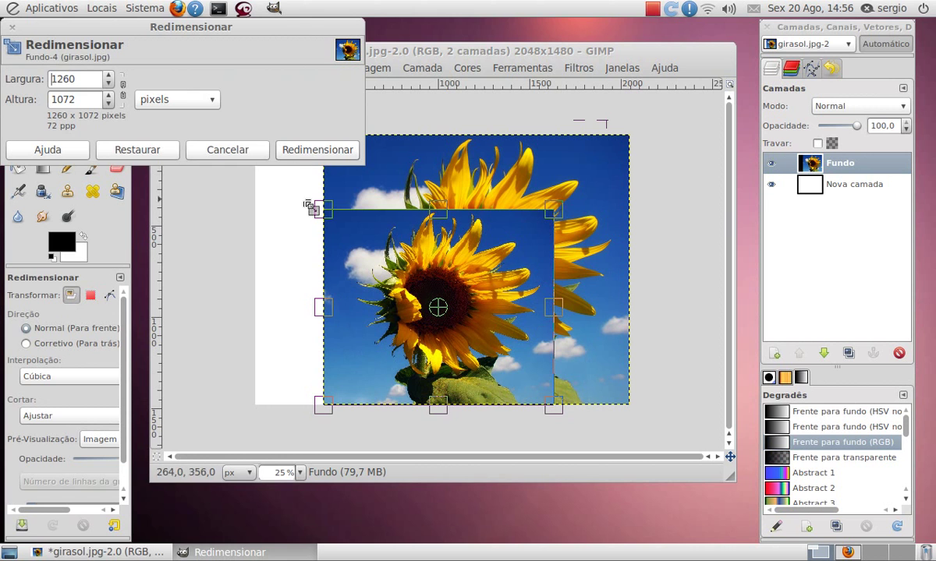
pyautogui.click(313, 150)
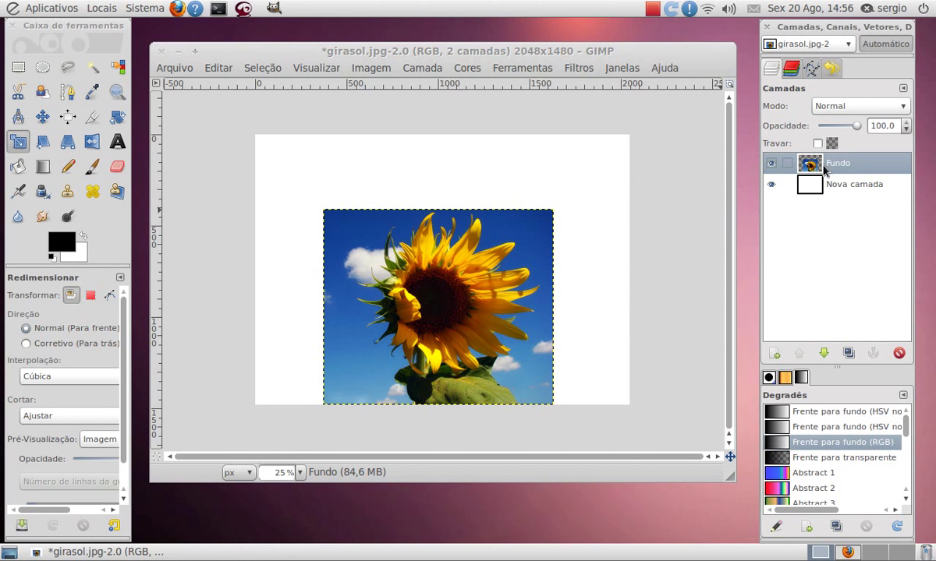
# - Delete the scaled Fundo layer, open girasol.jpg as a layer above Nova camada and check it by toggling its visibility
pyautogui.click(899, 354)
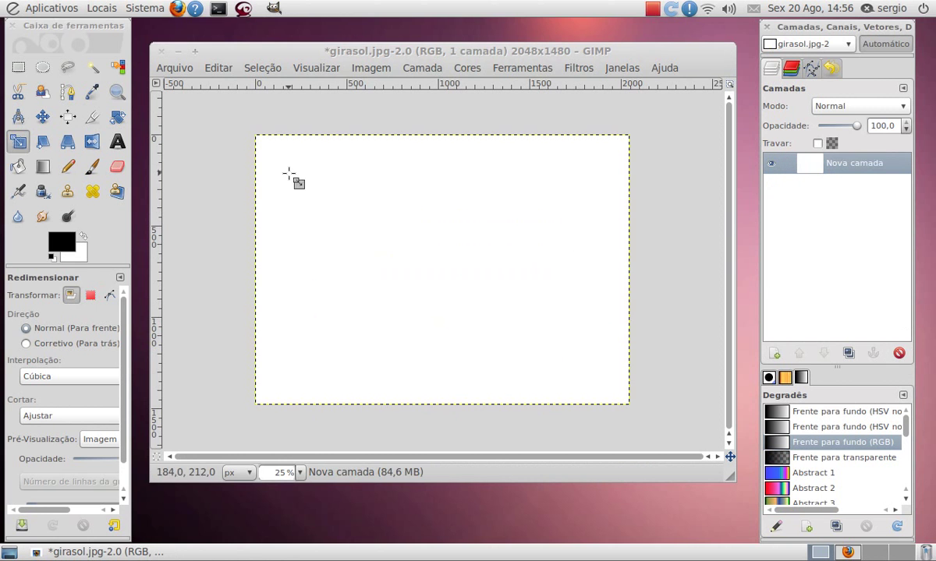
pyautogui.click(175, 70)
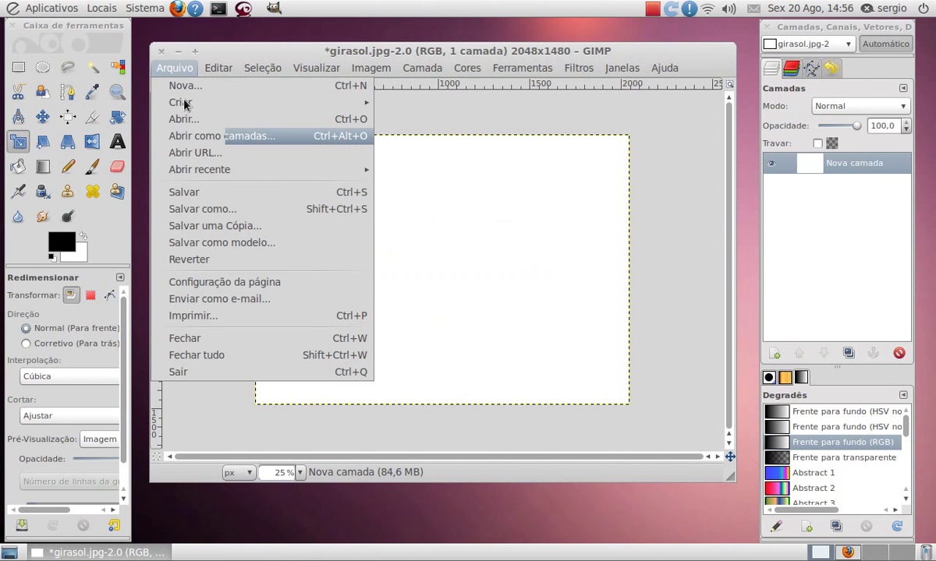
pyautogui.click(201, 139)
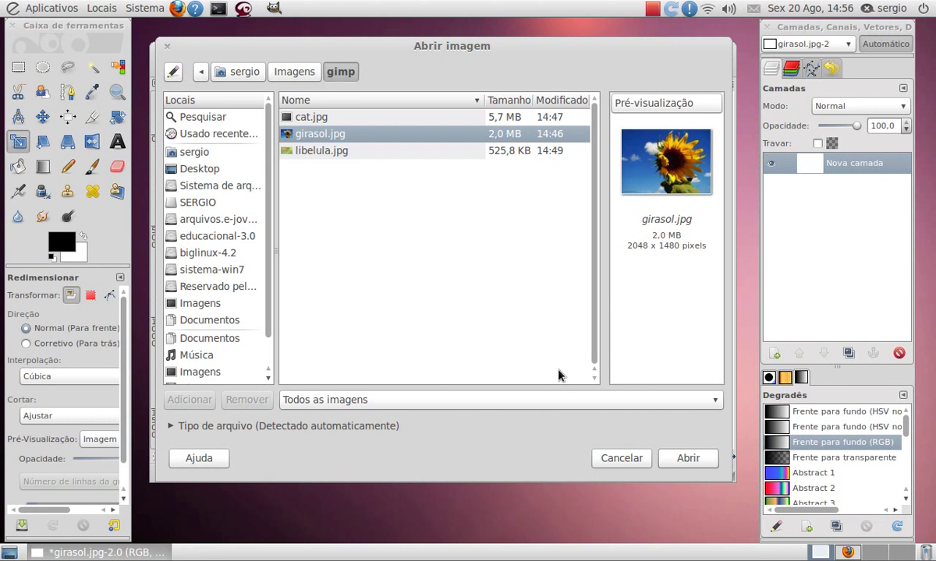
pyautogui.click(672, 459)
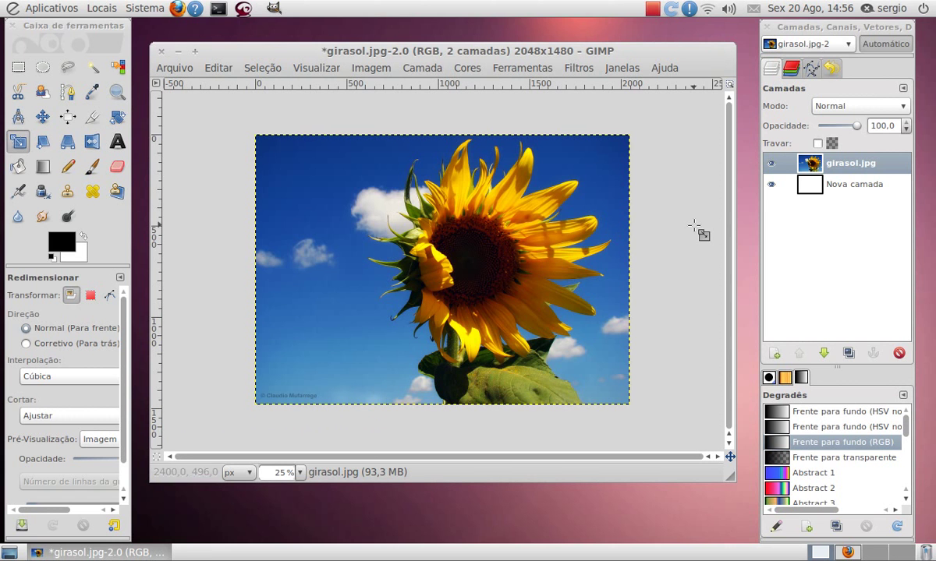
pyautogui.click(774, 164)
pyautogui.click(772, 163)
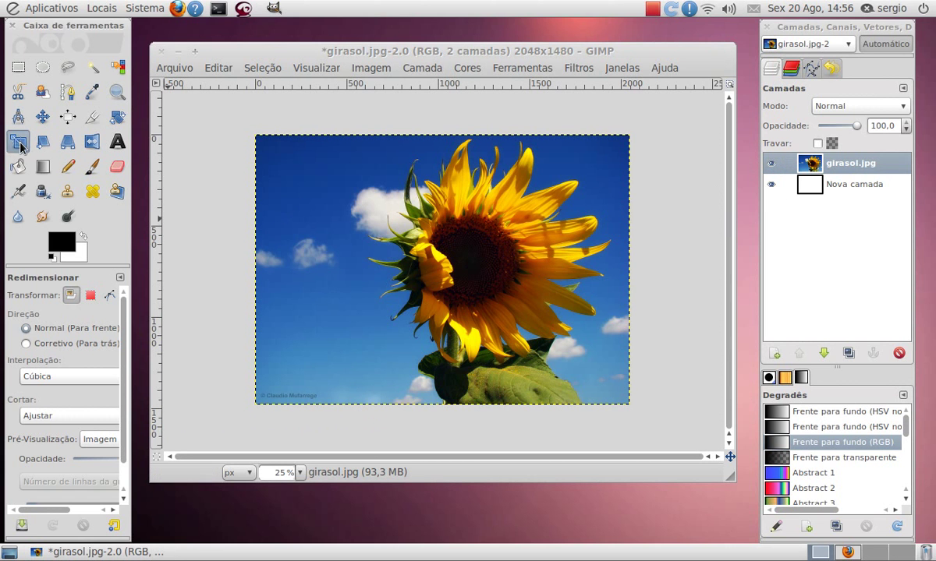
# - Scale the girasol.jpg layer from its lower-right corner to about 1600 × 1120 pixels and undo the scaling
pyautogui.click(617, 398)
pyautogui.moveTo(617, 398); pyautogui.dragTo(547, 341)
pyautogui.click(312, 150)
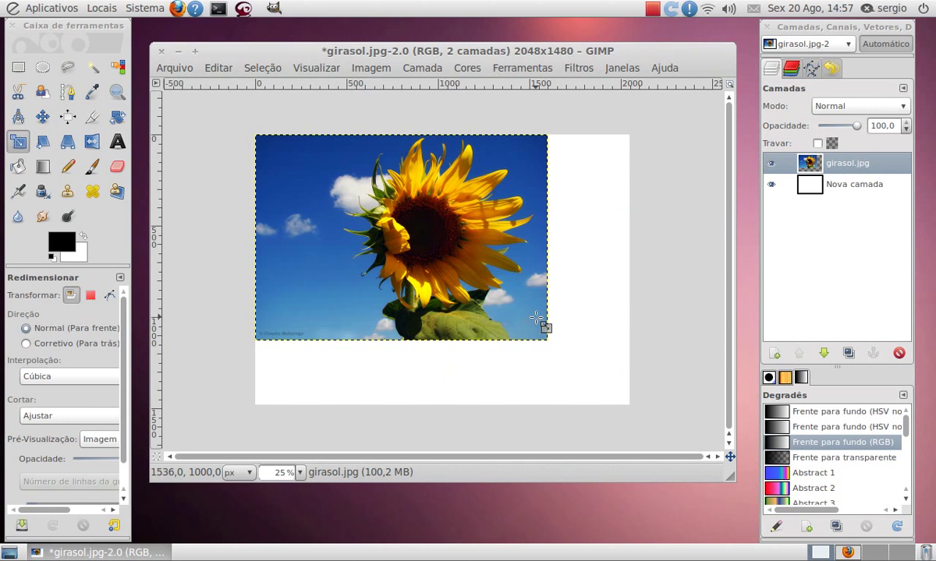
pyautogui.hotkey('ctrl', 'z')
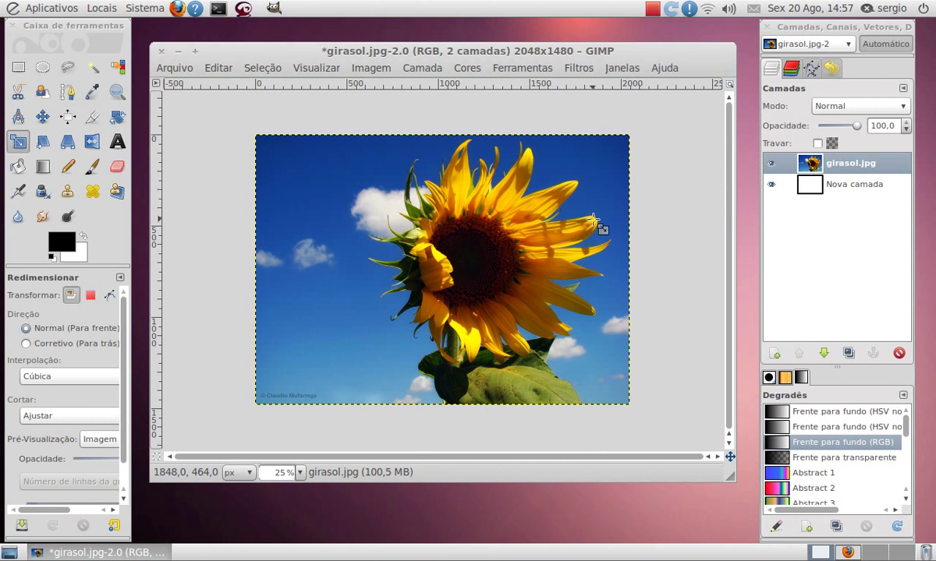
# - Return the image to the undo-history state where the cropped Fundo layer was scaled, and show the layer list again
pyautogui.click(831, 68)
pyautogui.click(834, 246)
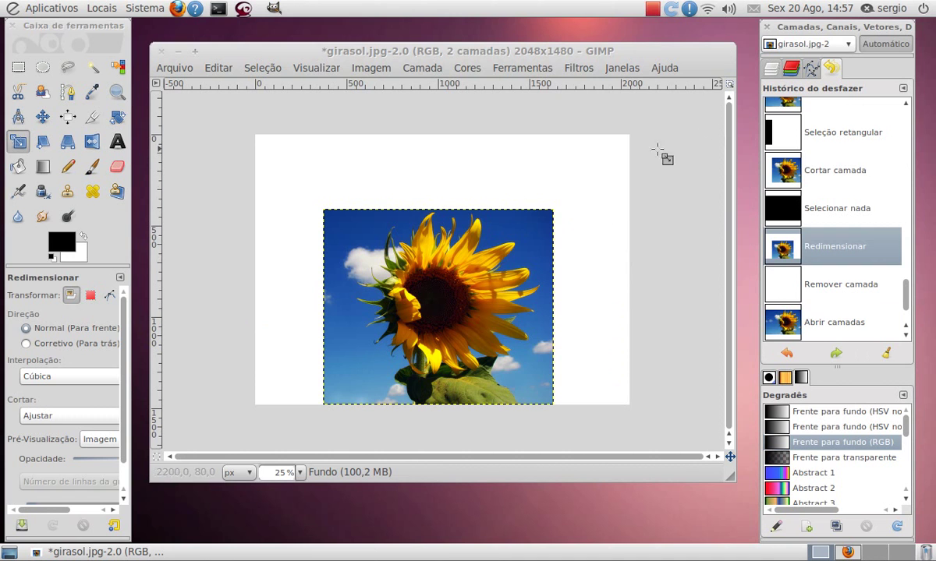
pyautogui.click(770, 69)
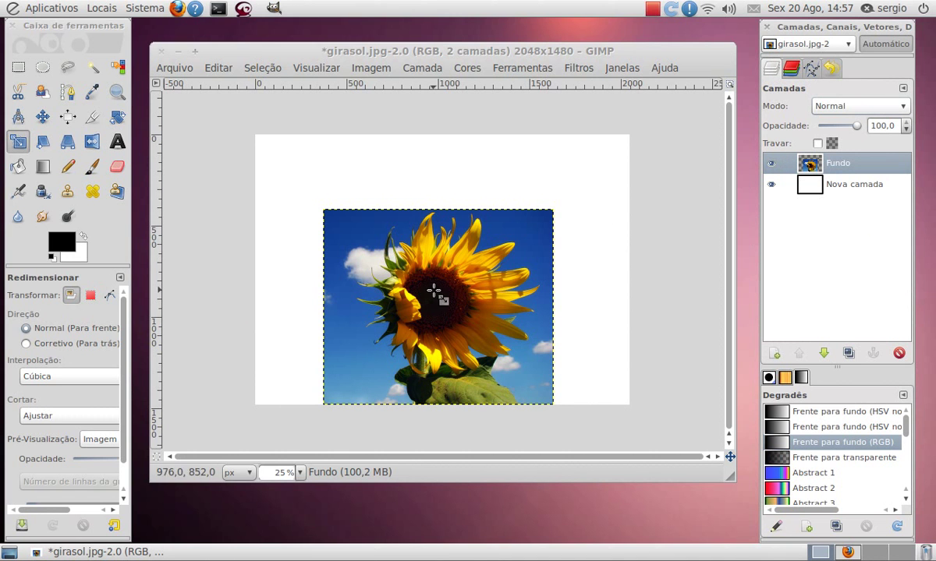
# - Move the scaled Fundo layer towards the canvas's upper-left corner, to about 120, 60 px
pyautogui.click(43, 117)
pyautogui.moveTo(443, 298); pyautogui.dragTo(400, 255)
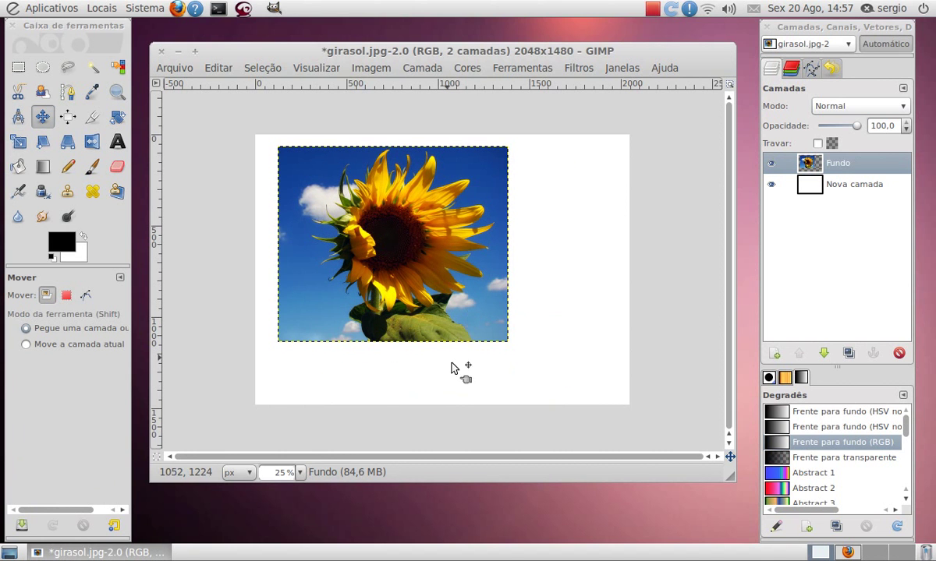